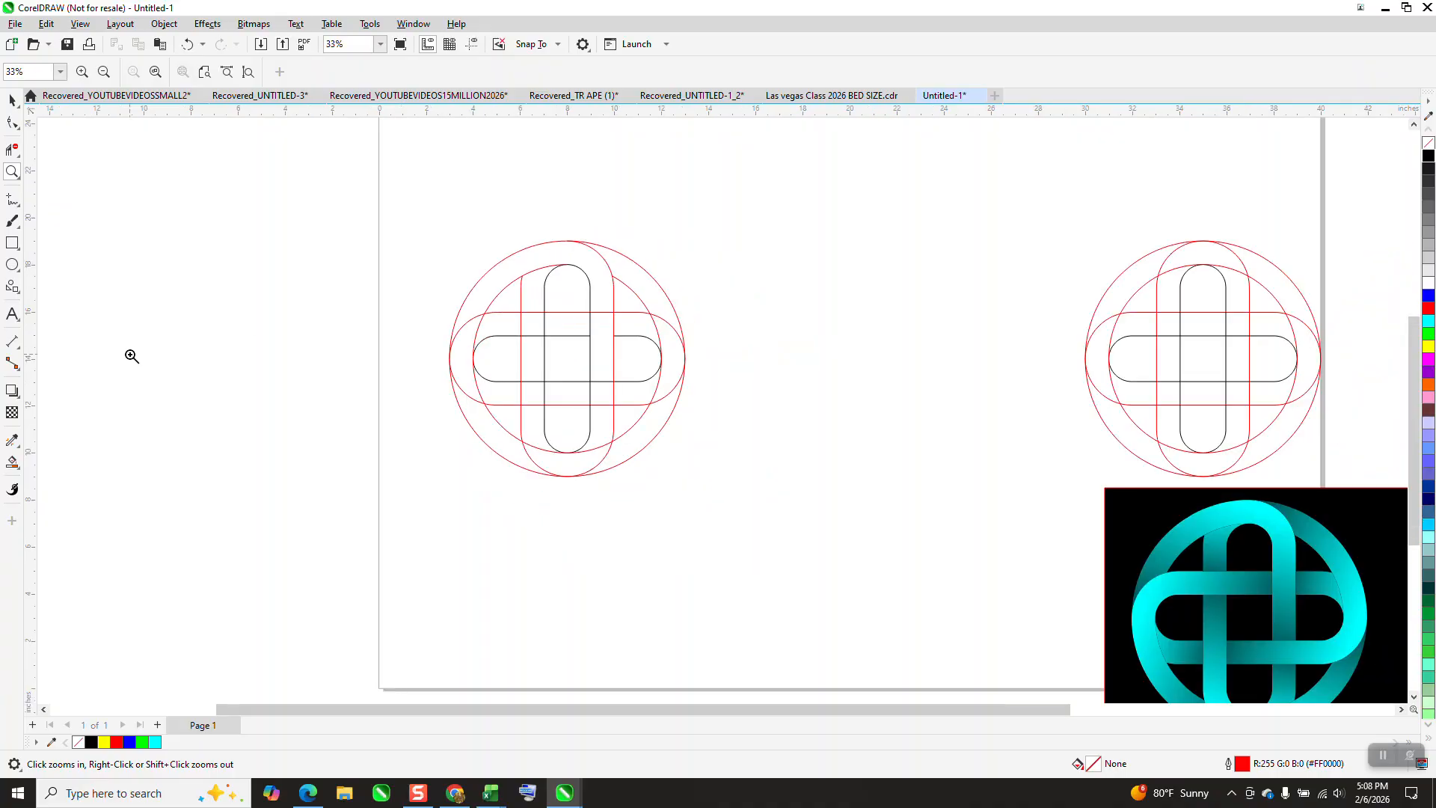
Draw an upright rectangle about 2.8 by 8.5 in between the two reference figures and center it on the page.
{"action": "left_click", "coordinate": [12, 243]}
{"action": "mouse_move", "coordinate": [820, 269]}
{"action": "left_mouse_down"}
{"action": "mouse_move", "coordinate": [823, 410]}
{"action": "mouse_move", "coordinate": [763, 430]}
{"action": "mouse_move", "coordinate": [761, 445]}
{"action": "left_mouse_up"}
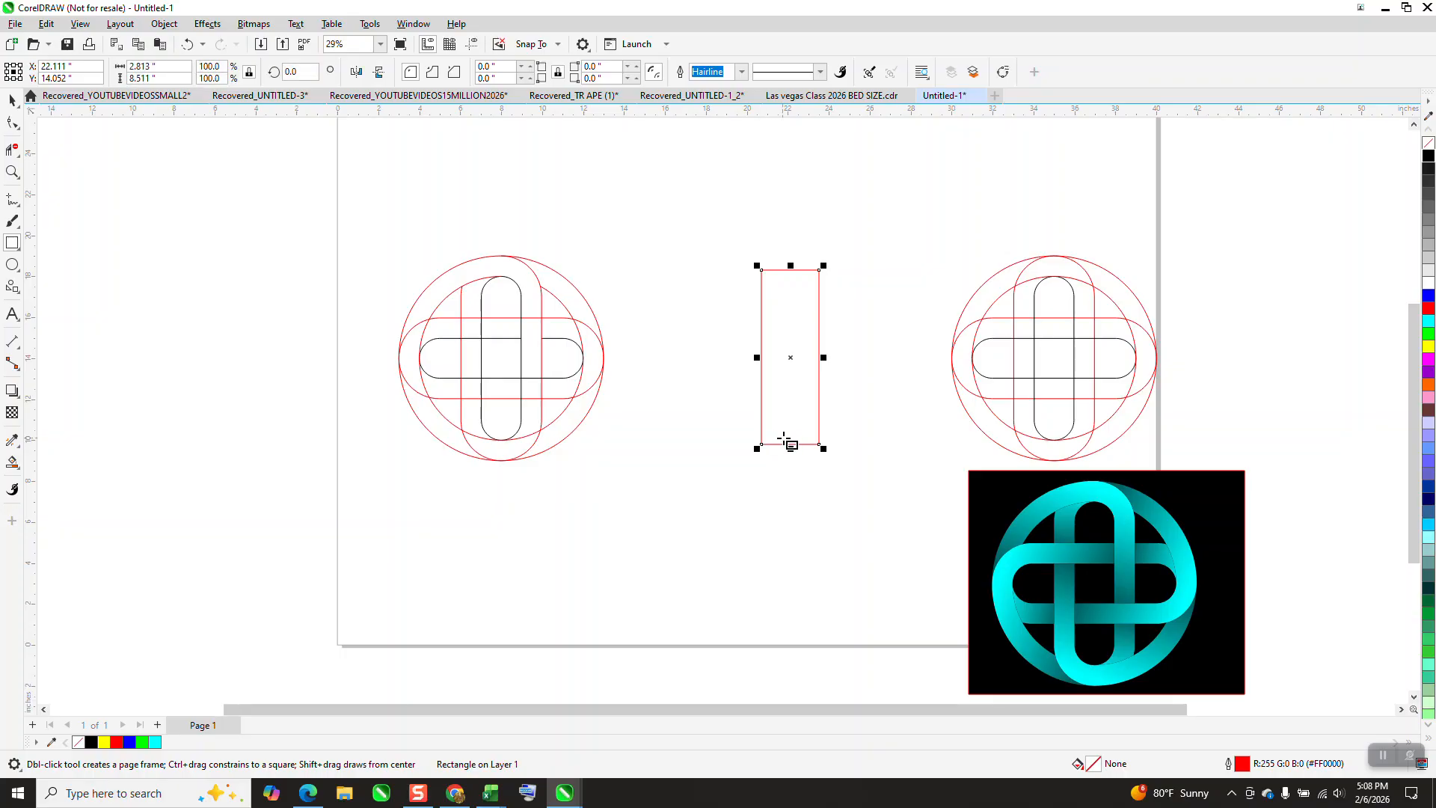
{"action": "key", "text": "p"}
Round the rectangle's corners to the maximum radius so it becomes an upright capsule.
{"action": "left_click", "coordinate": [12, 123]}
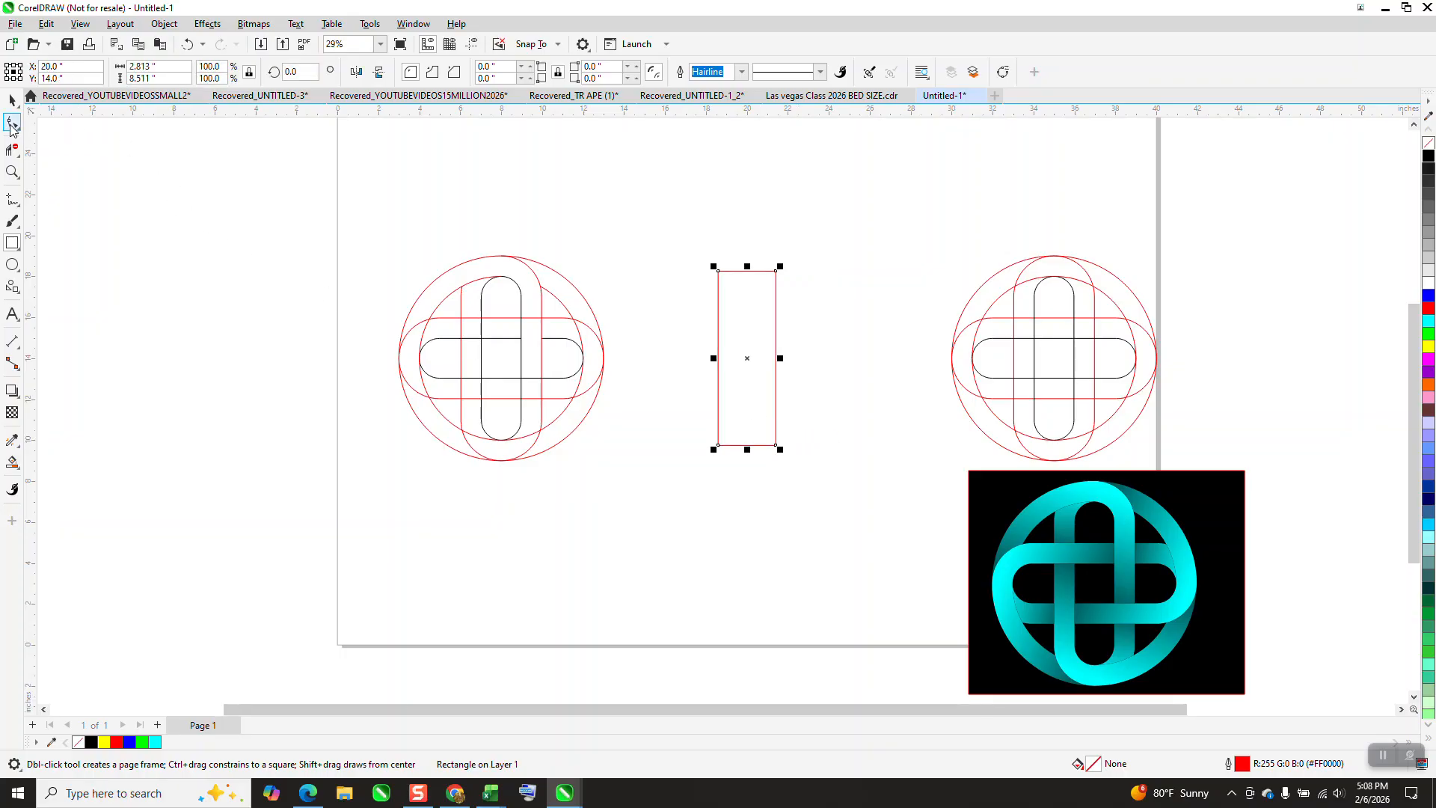
{"action": "left_click_drag", "start_coordinate": [718, 276], "coordinate": [811, 271]}
{"action": "left_click", "coordinate": [13, 100]}
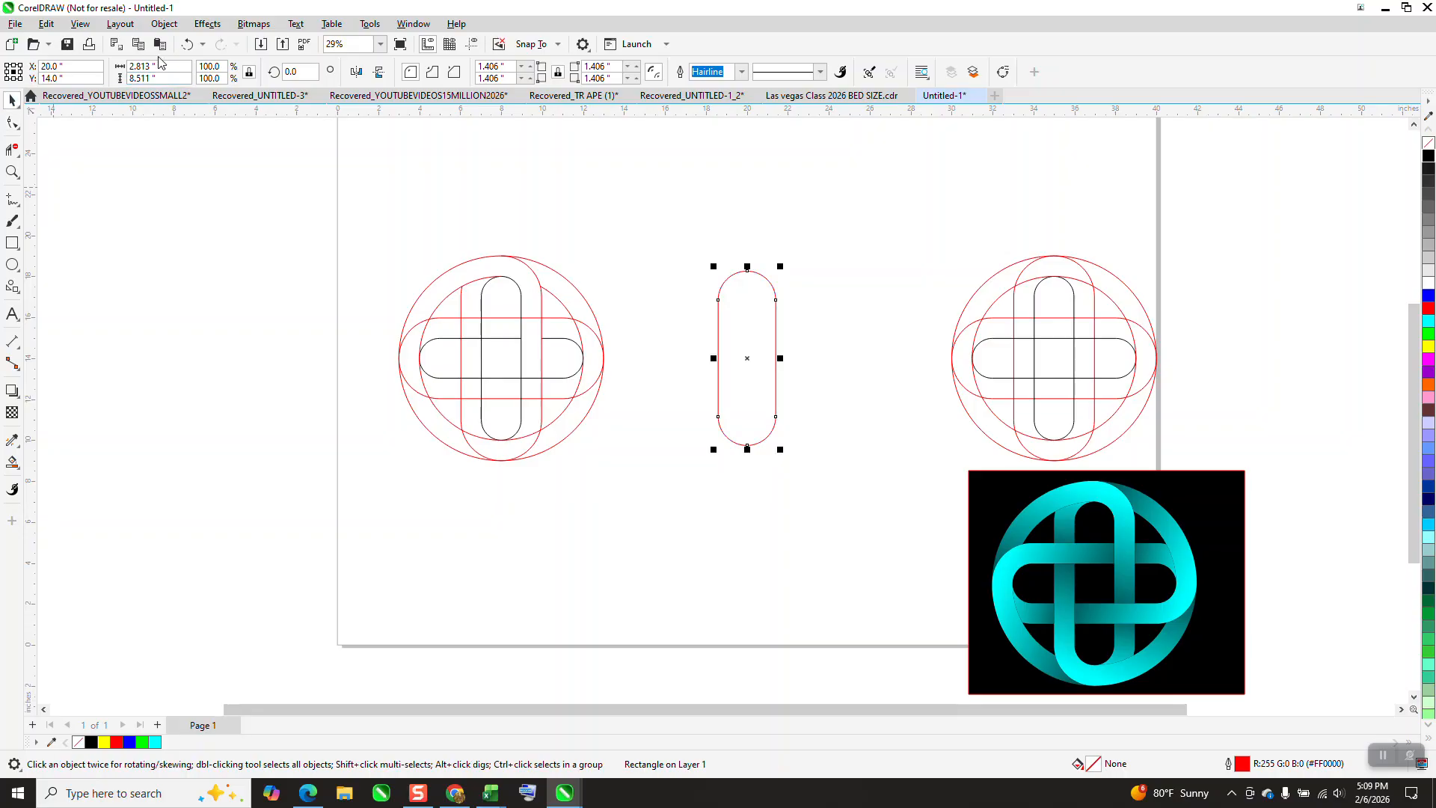
Try a one-step inside contour with a 1.0 in offset on the capsule, and undo it.
{"action": "left_click", "coordinate": [207, 24]}
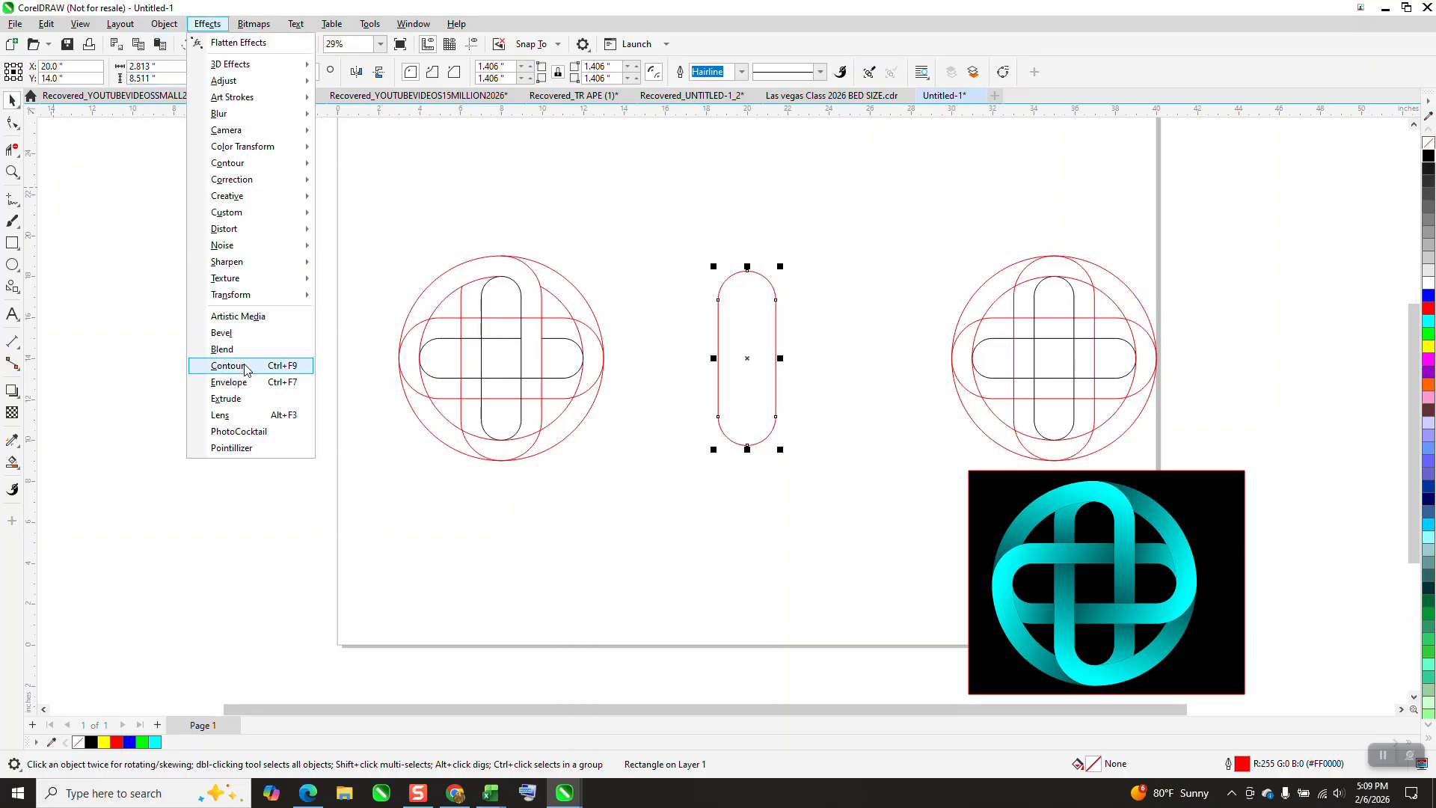
{"action": "left_click", "coordinate": [289, 367]}
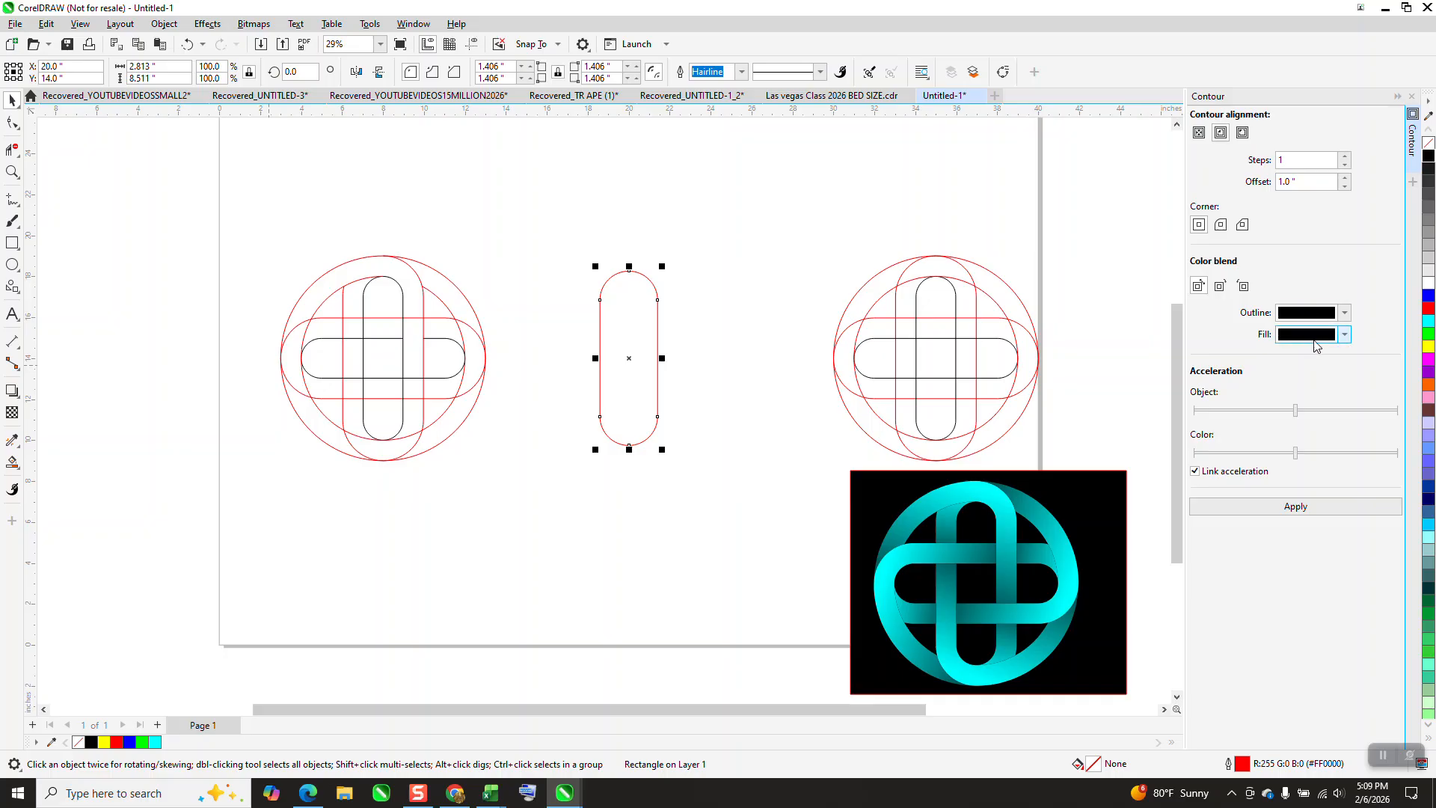
{"action": "left_click", "coordinate": [1297, 506]}
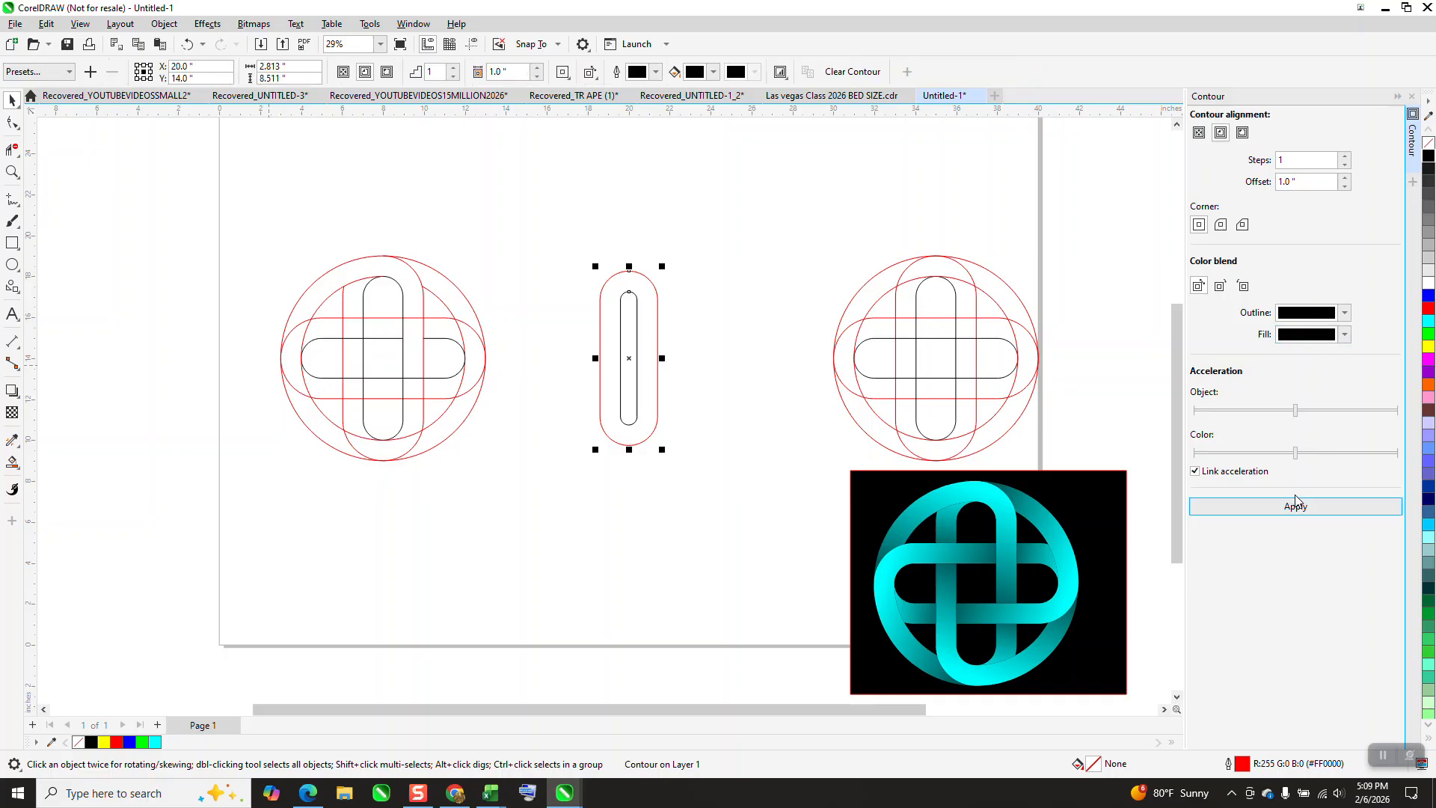
{"action": "left_click", "coordinate": [187, 44]}
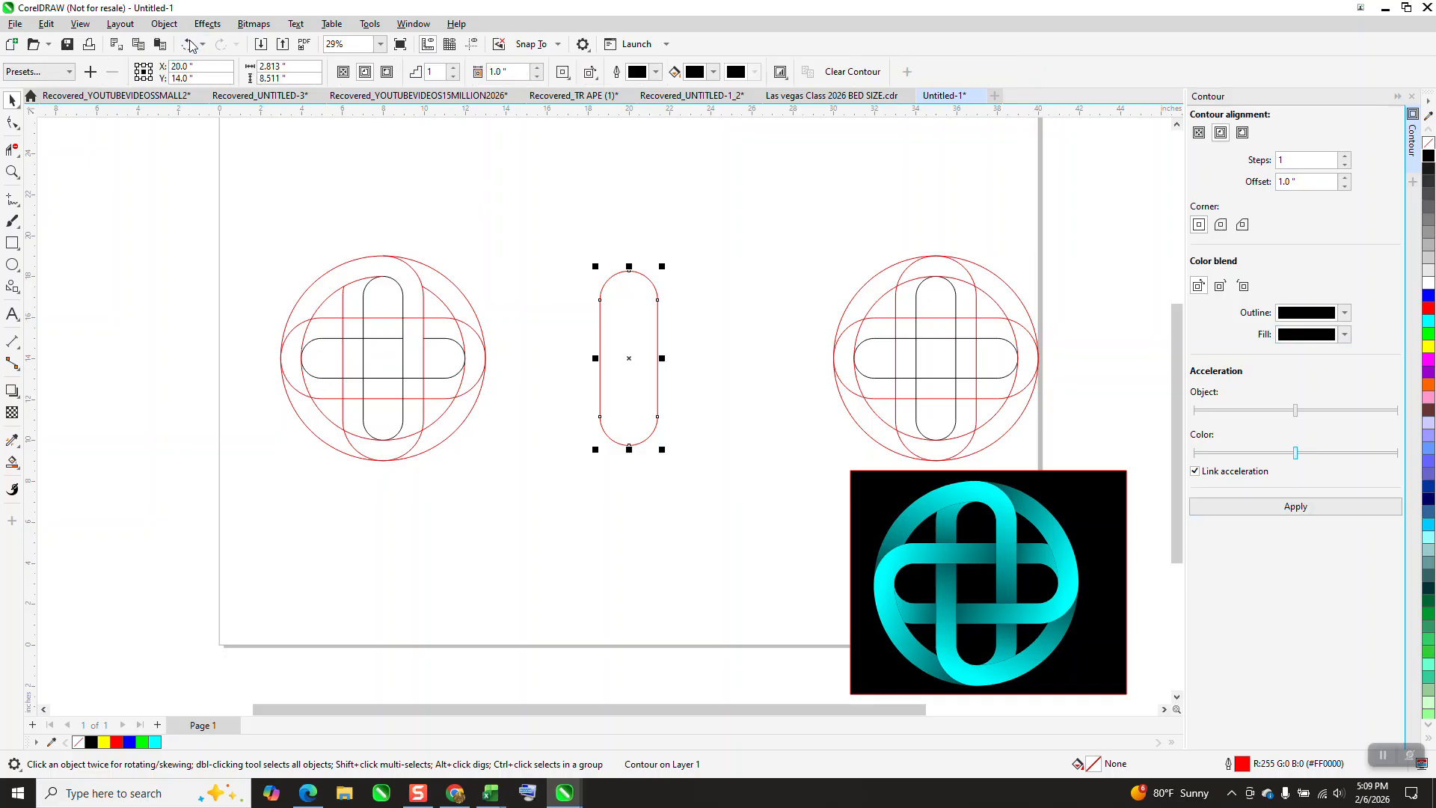
Enlarge the capsule to about 3.37 by 10.2 in and give it a one-step 1.0 in inside contour, centered on the page.
{"action": "left_click_drag", "start_coordinate": [664, 265], "coordinate": [676, 231]}
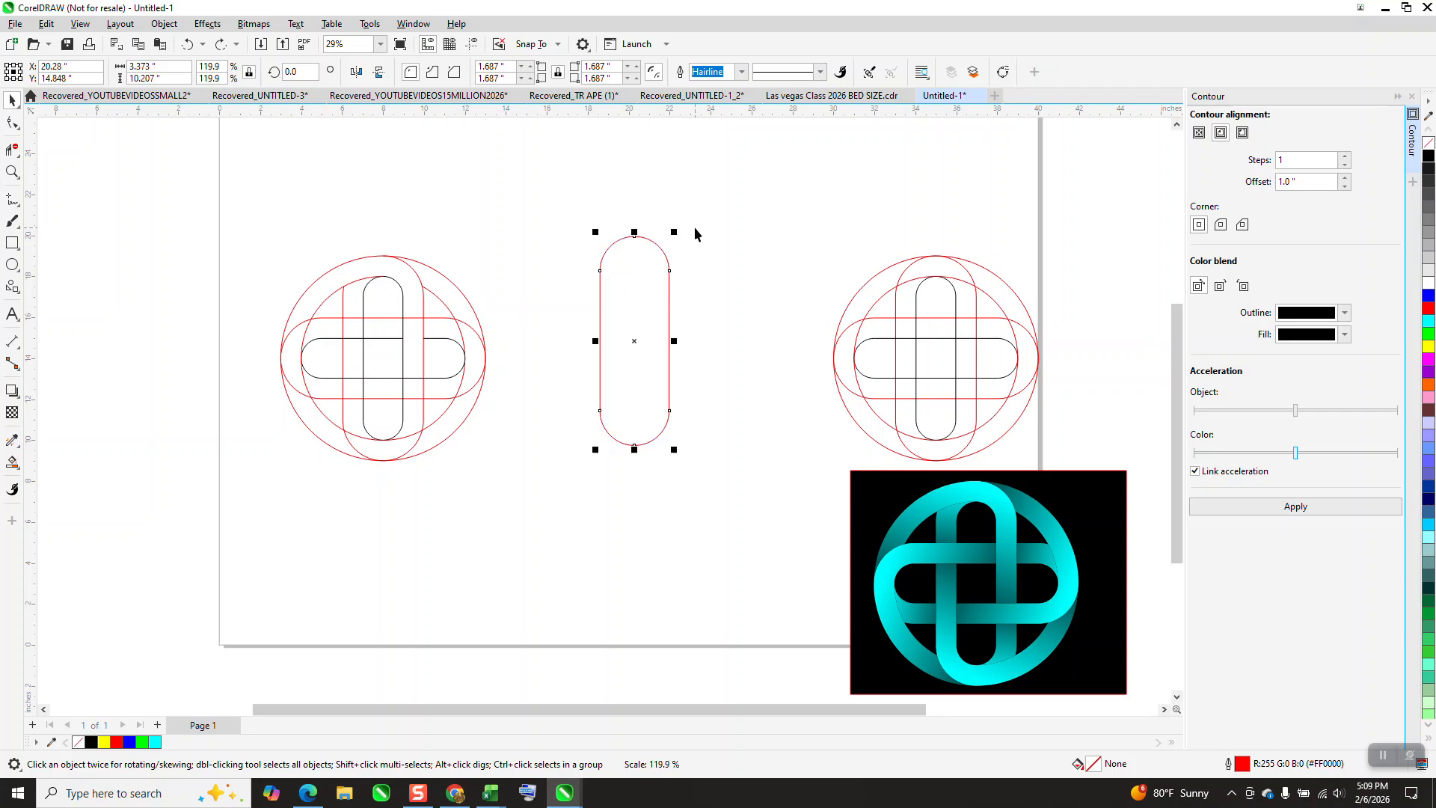
{"action": "left_click", "coordinate": [1308, 507]}
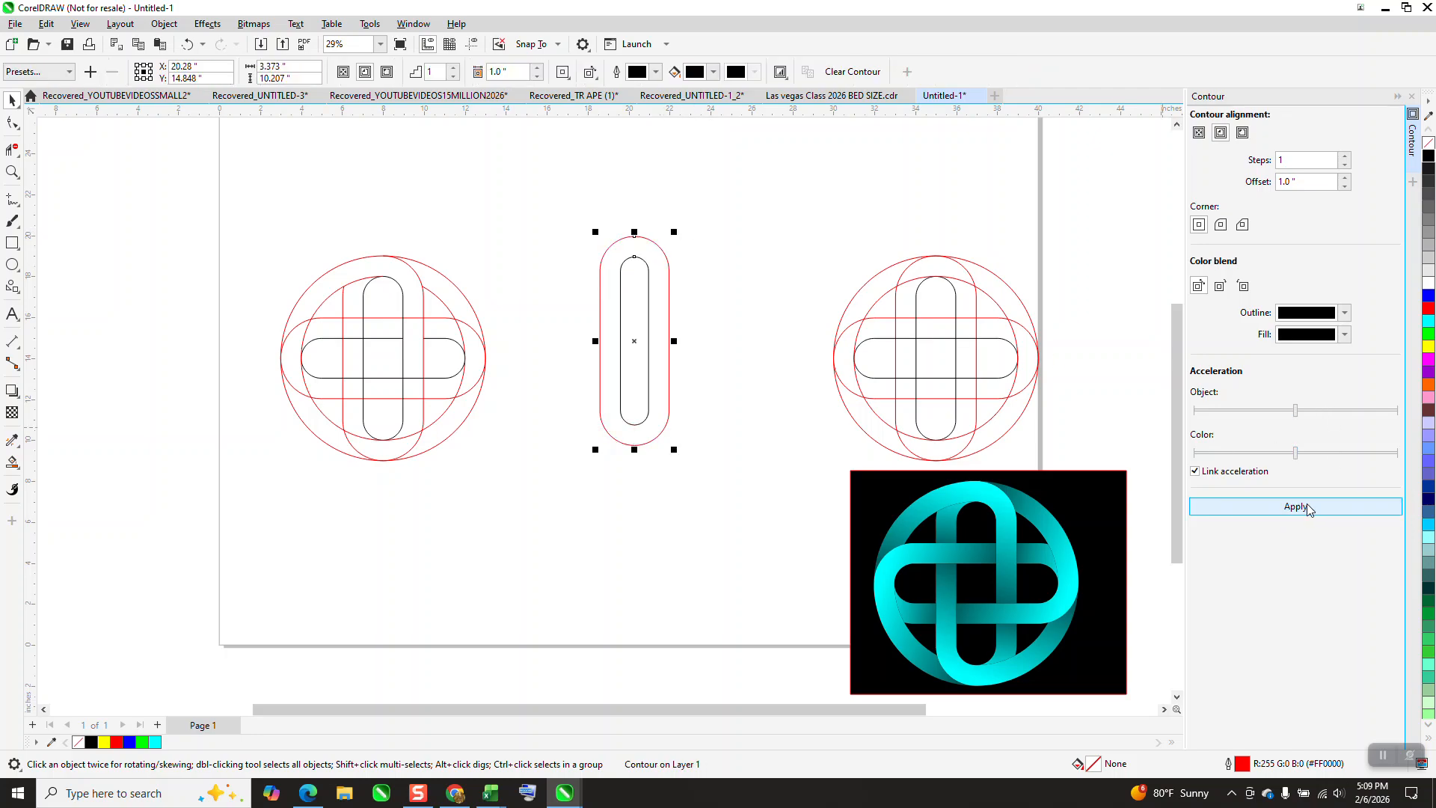
{"action": "left_click_drag", "start_coordinate": [554, 213], "coordinate": [766, 523]}
{"action": "key", "text": "p"}
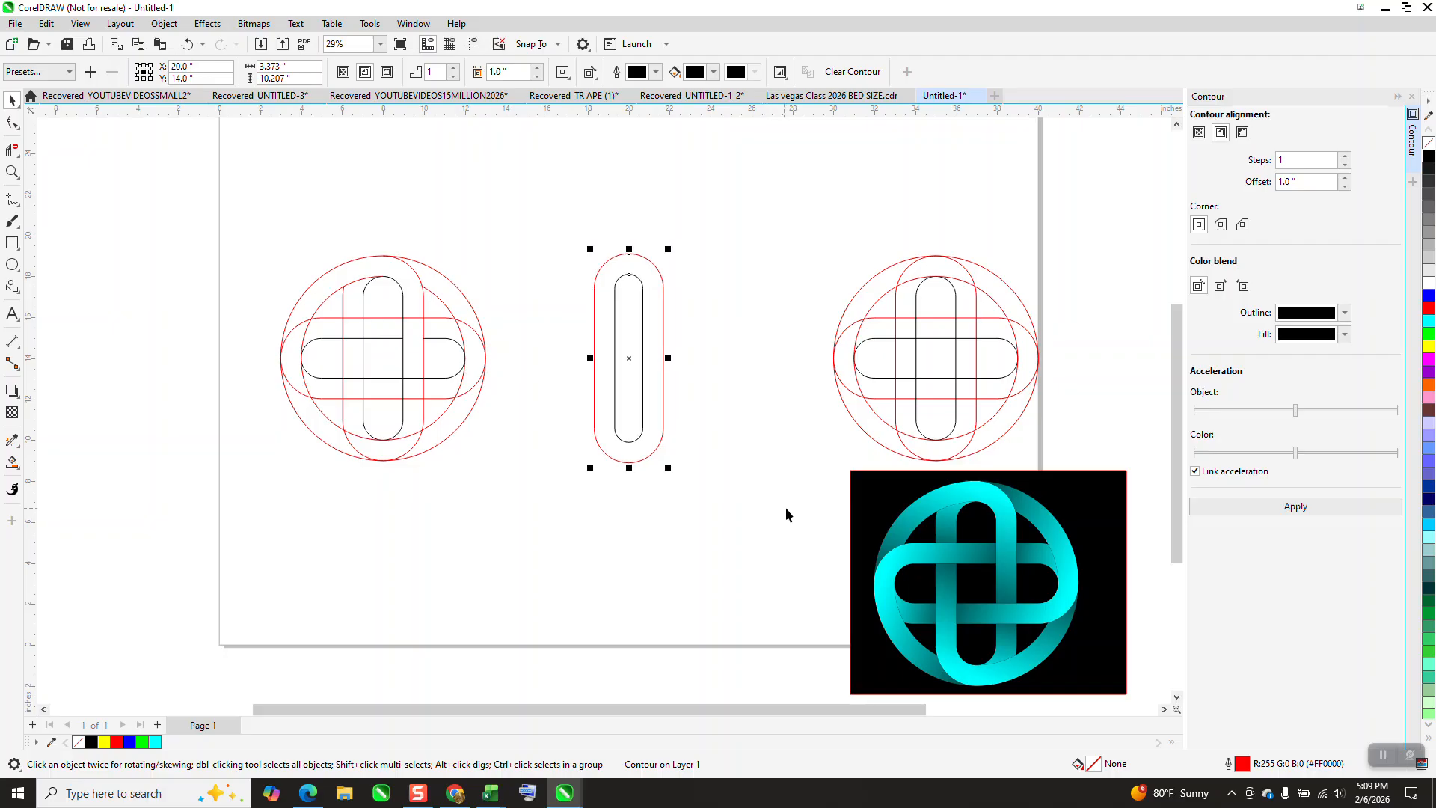
Break the contour apart and add a copy of both capsules rotated 90 degrees to form a cross.
{"action": "left_click", "coordinate": [164, 30]}
{"action": "left_click", "coordinate": [248, 371]}
{"action": "left_click_drag", "start_coordinate": [547, 213], "coordinate": [769, 541]}
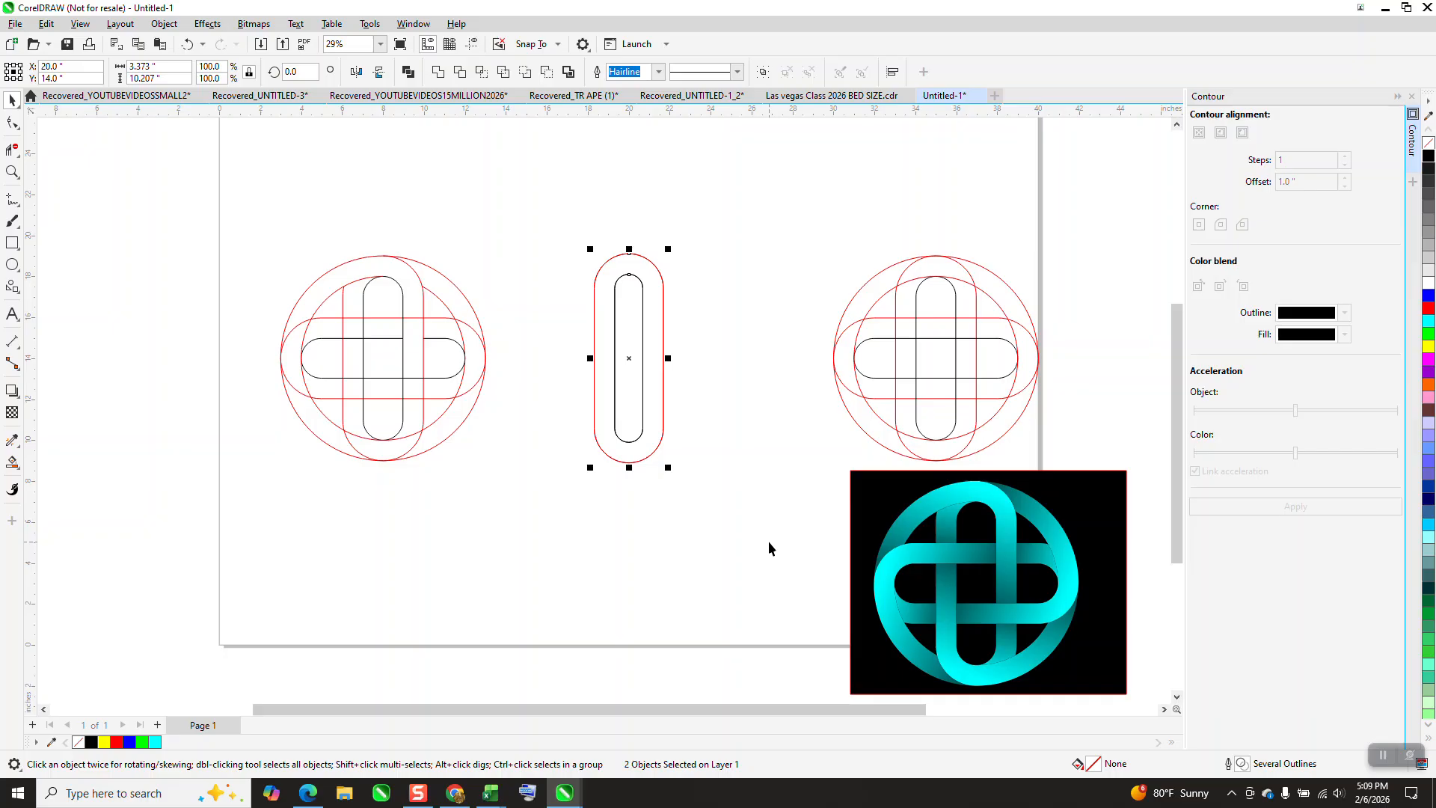
{"action": "left_click", "coordinate": [292, 72]}
{"action": "type", "text": "90"}
{"action": "key", "text": "Return"}
Scale the complete cross of four capsules proportionally to 10 in wide.
{"action": "left_click_drag", "start_coordinate": [507, 233], "coordinate": [772, 488]}
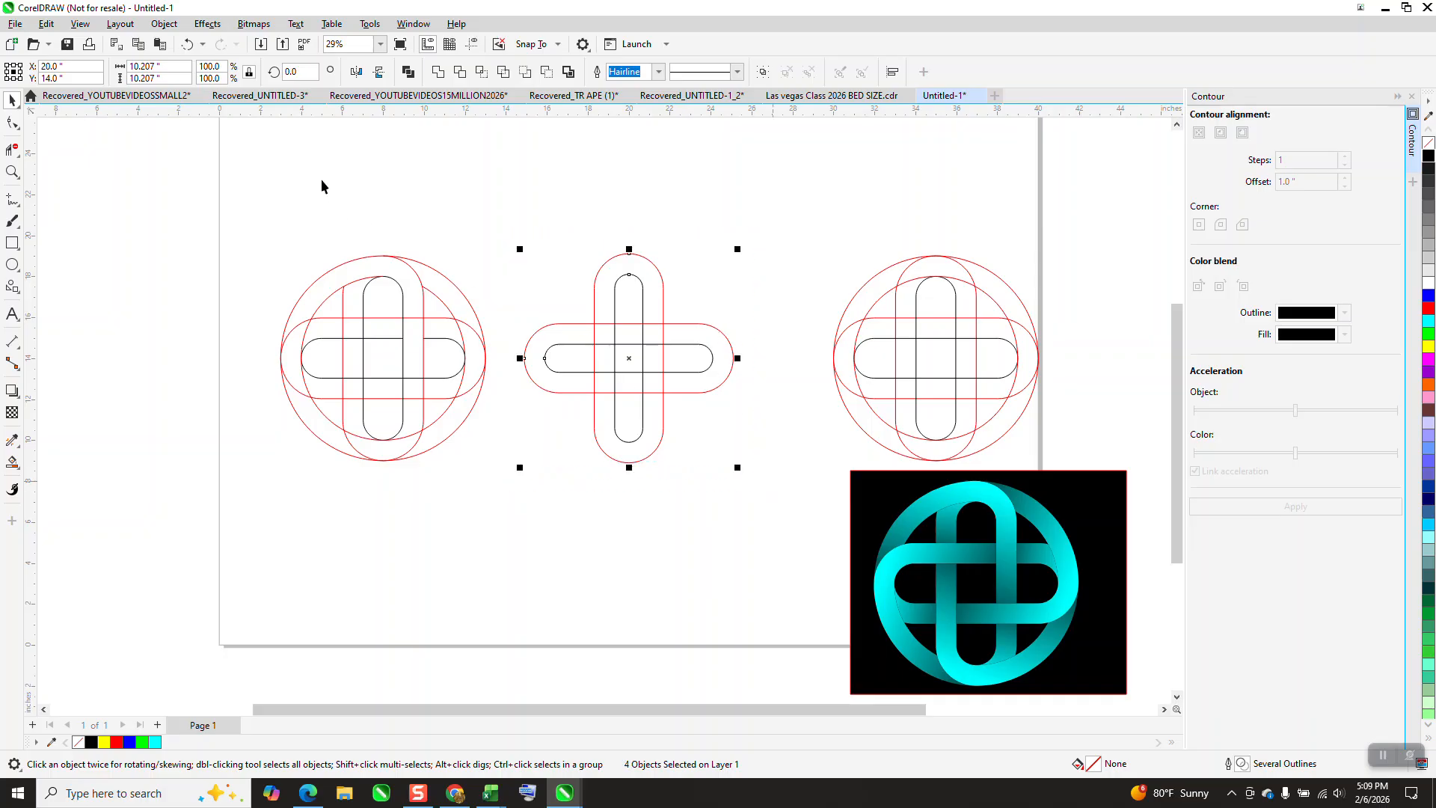
{"action": "left_click_drag", "start_coordinate": [162, 68], "coordinate": [140, 68]}
{"action": "type", "text": "10"}
{"action": "key", "text": "Return"}
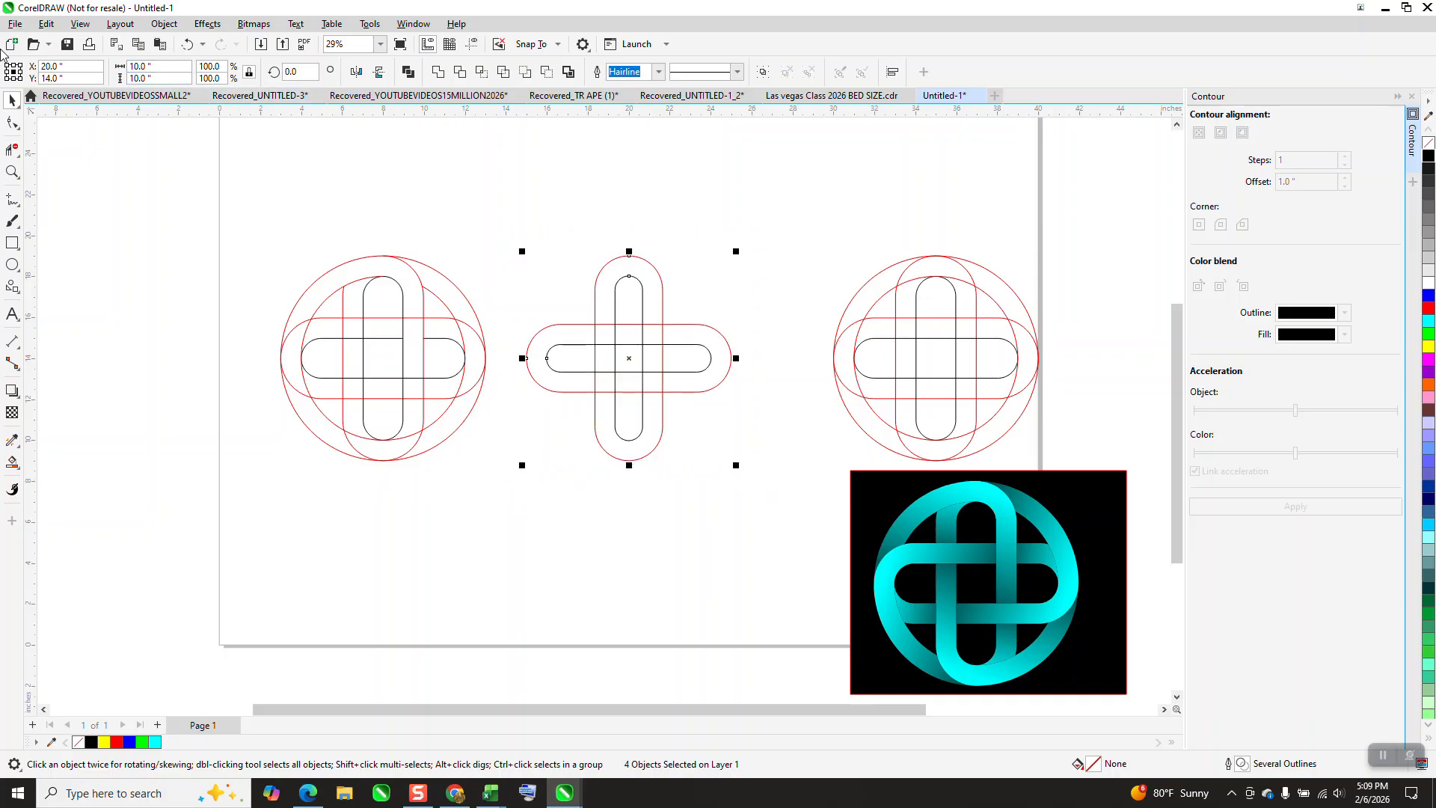
Draw a circle, set its diameter to 10 in and center it on the page around the cross.
{"action": "left_click", "coordinate": [12, 264]}
{"action": "left_click_drag", "start_coordinate": [288, 163], "coordinate": [193, 297]}
{"action": "type", "text": "10"}
{"action": "key", "text": "Return"}
{"action": "key", "text": "p"}
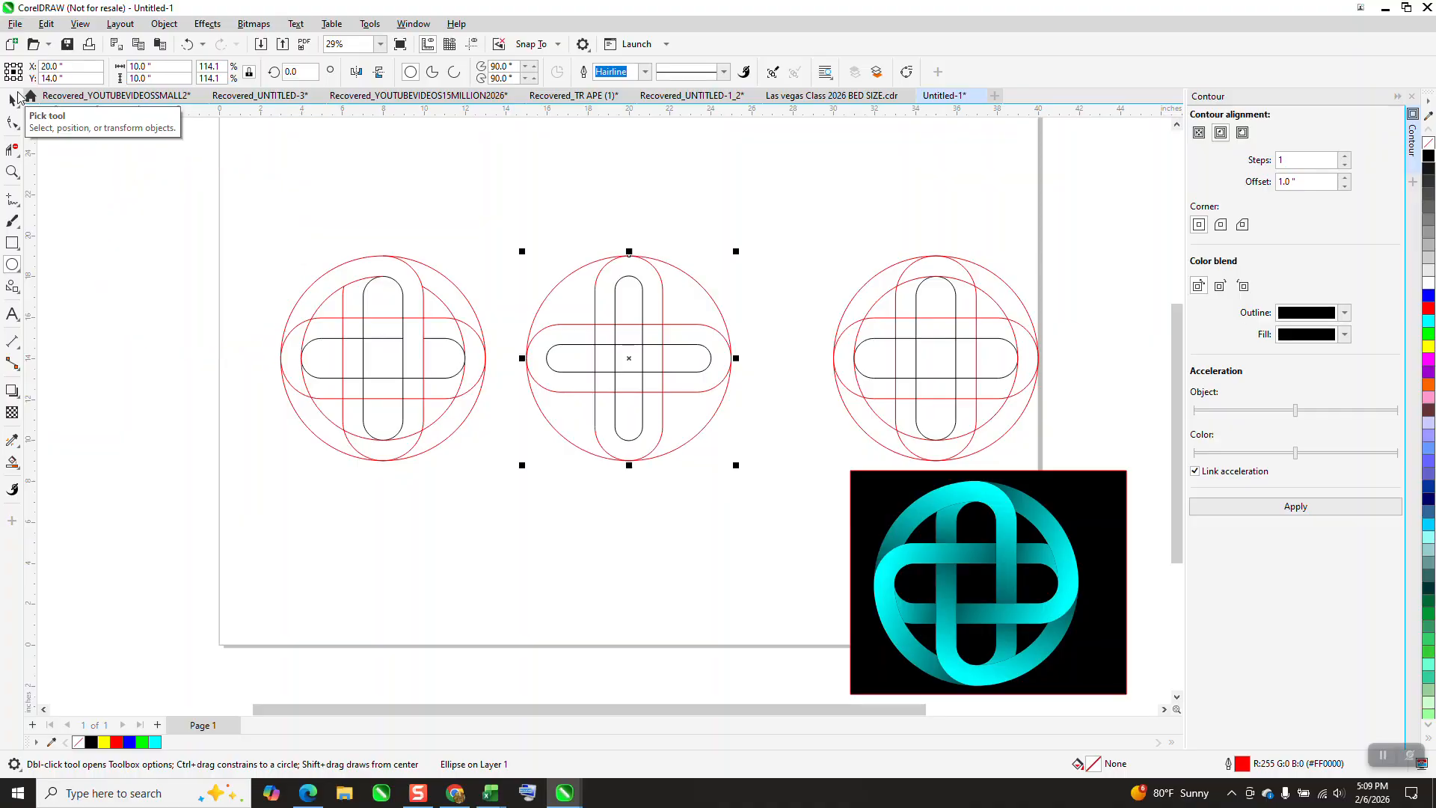
Measure the end-to-end length of the inner horizontal capsule with the dimension tool.
{"action": "left_click", "coordinate": [10, 175]}
{"action": "left_click_drag", "start_coordinate": [439, 272], "coordinate": [844, 463]}
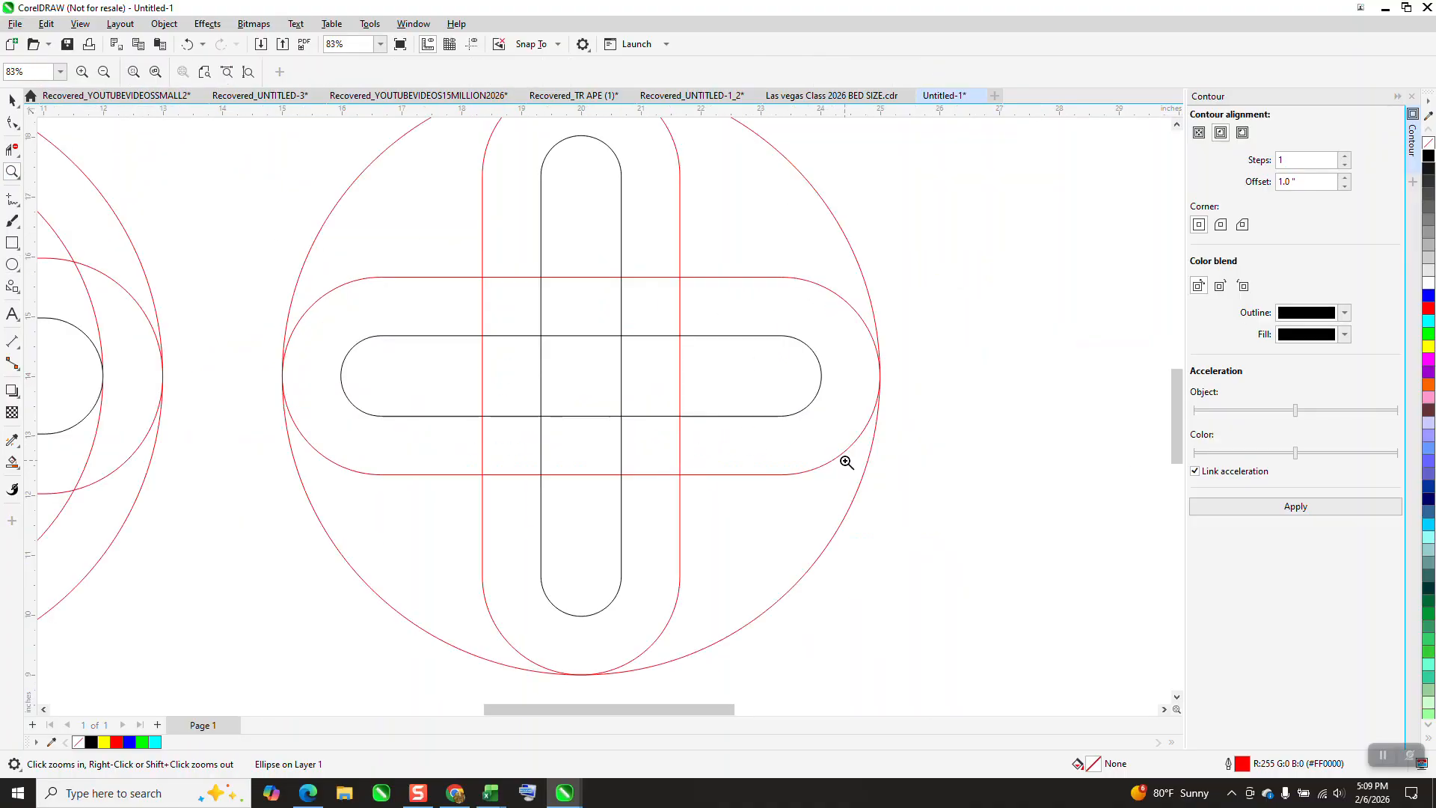
{"action": "scroll", "coordinate": [596, 375], "scroll_direction": "down", "scroll_amount": 1}
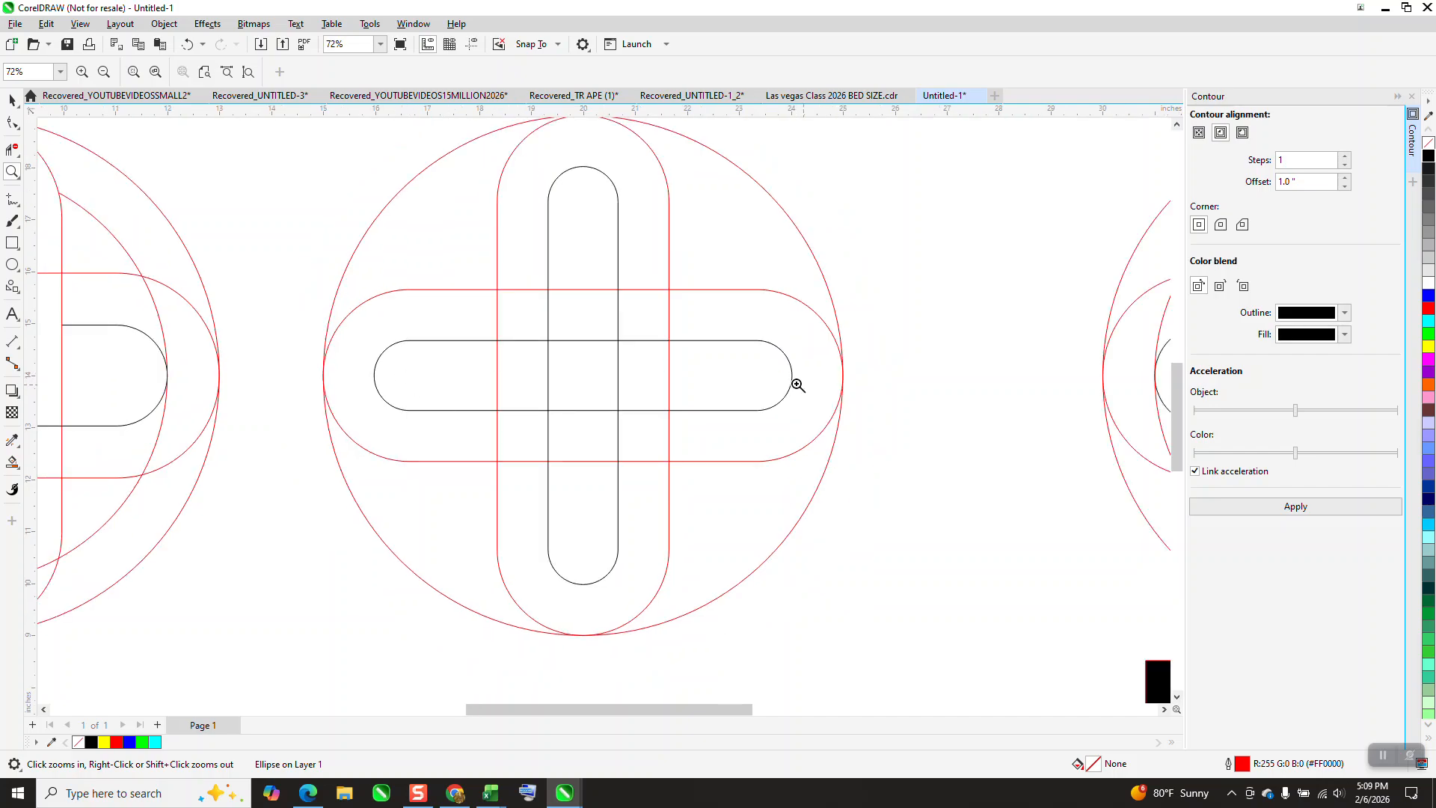
{"action": "left_click", "coordinate": [15, 343]}
{"action": "left_click", "coordinate": [82, 343]}
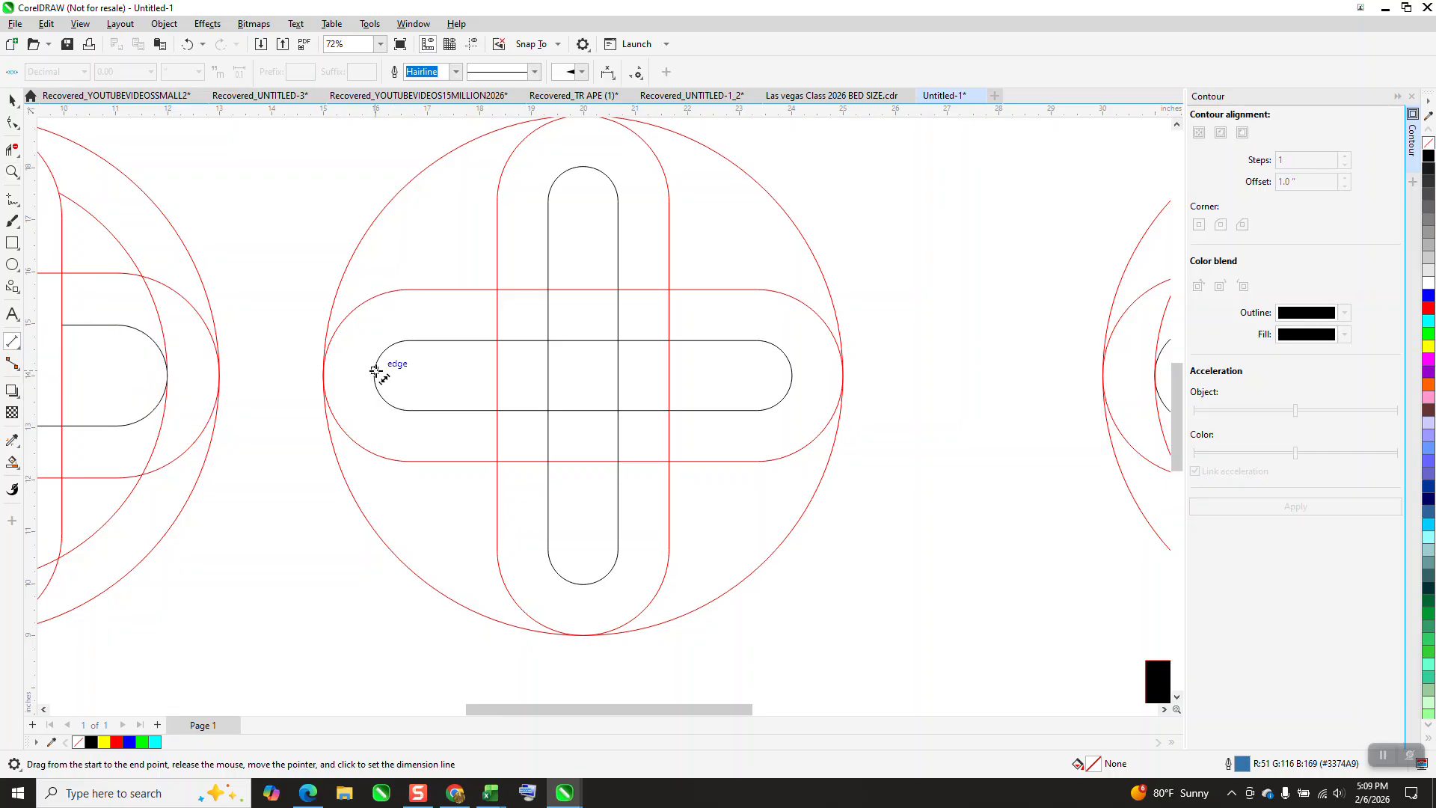
{"action": "left_click_drag", "start_coordinate": [375, 372], "coordinate": [794, 375]}
{"action": "left_click", "coordinate": [804, 401]}
{"action": "scroll", "coordinate": [600, 267], "scroll_direction": "down", "scroll_amount": 2}
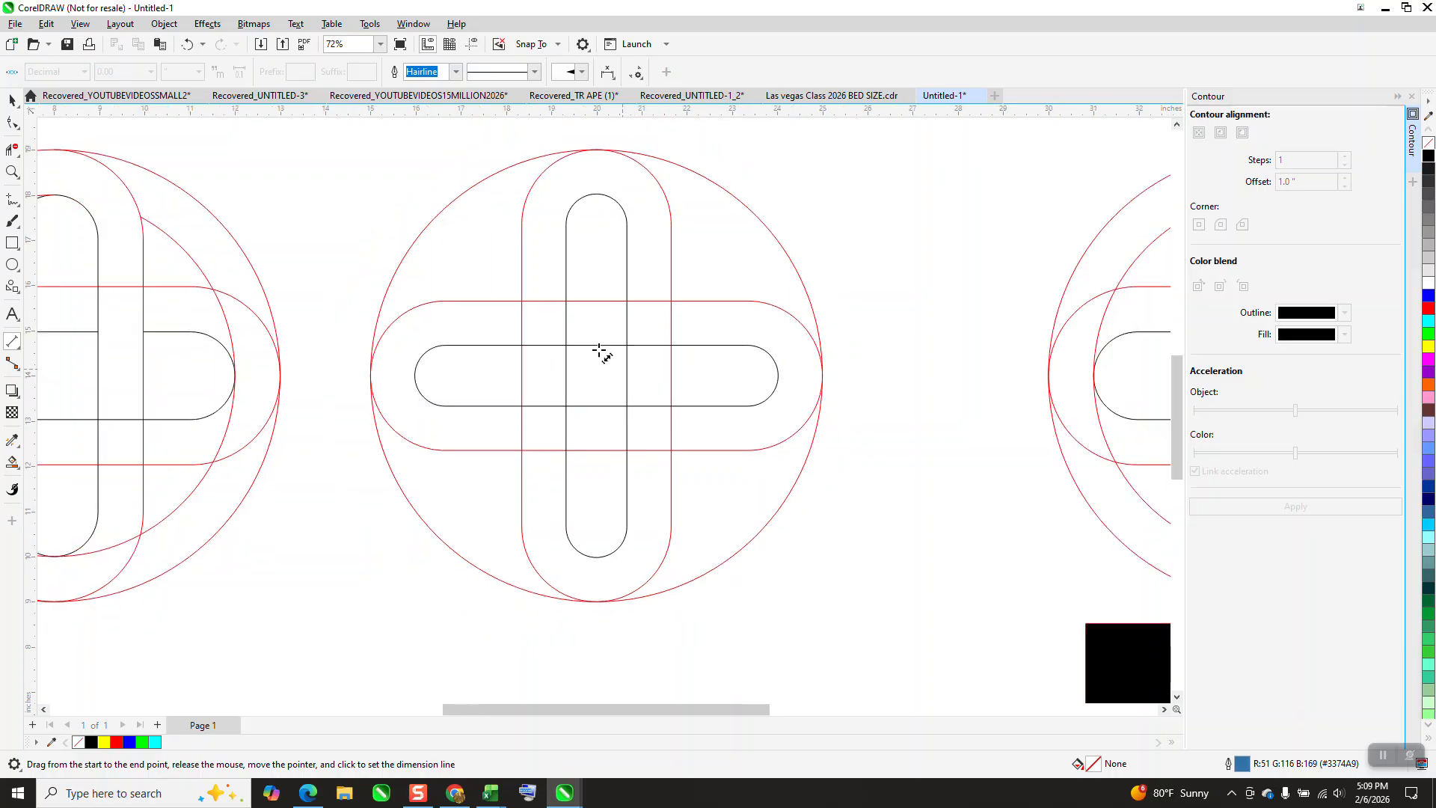
{"action": "left_click", "coordinate": [12, 99]}
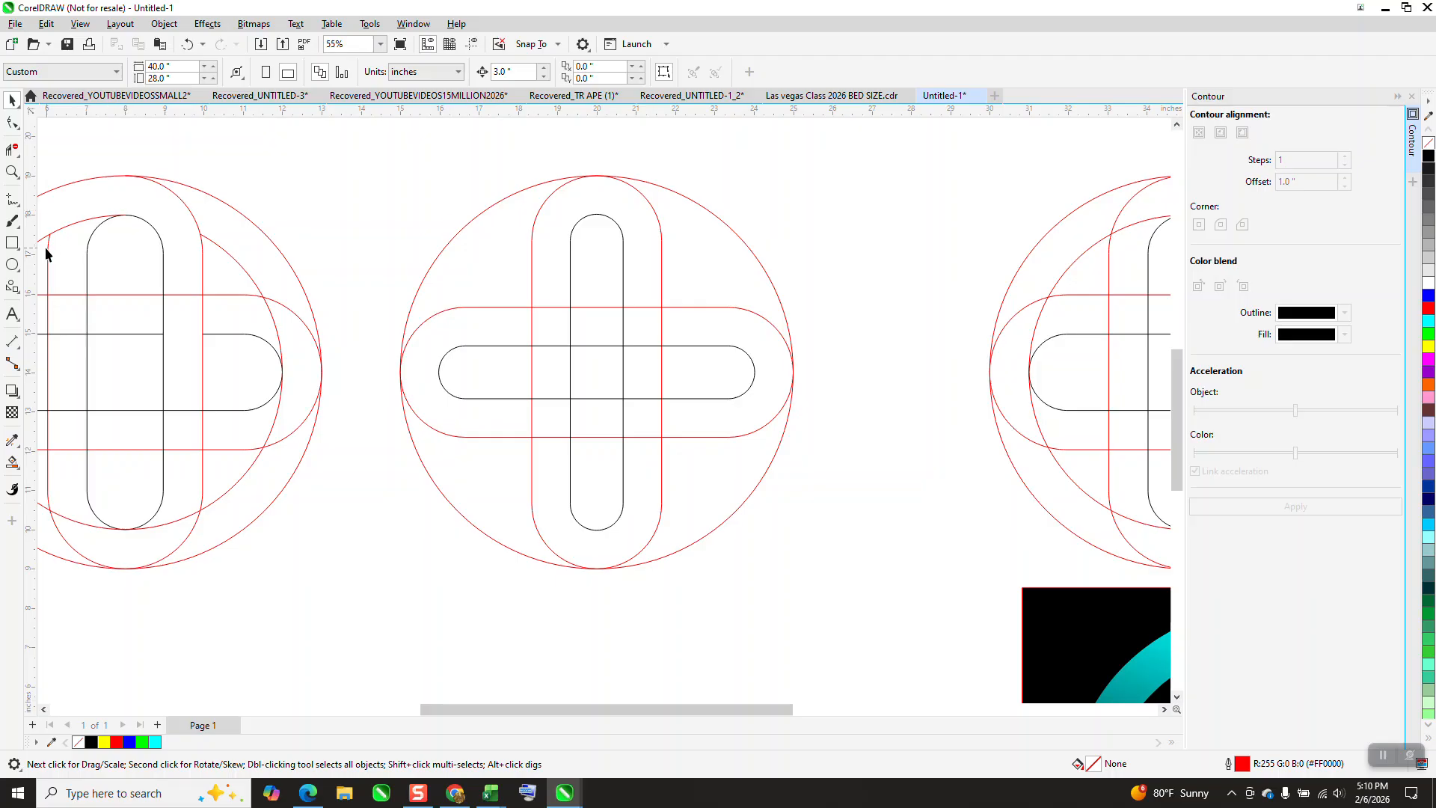
Draw a second circle, set its diameter to 8.04 in and center it on the page inside the larger circle.
{"action": "left_click", "coordinate": [12, 264]}
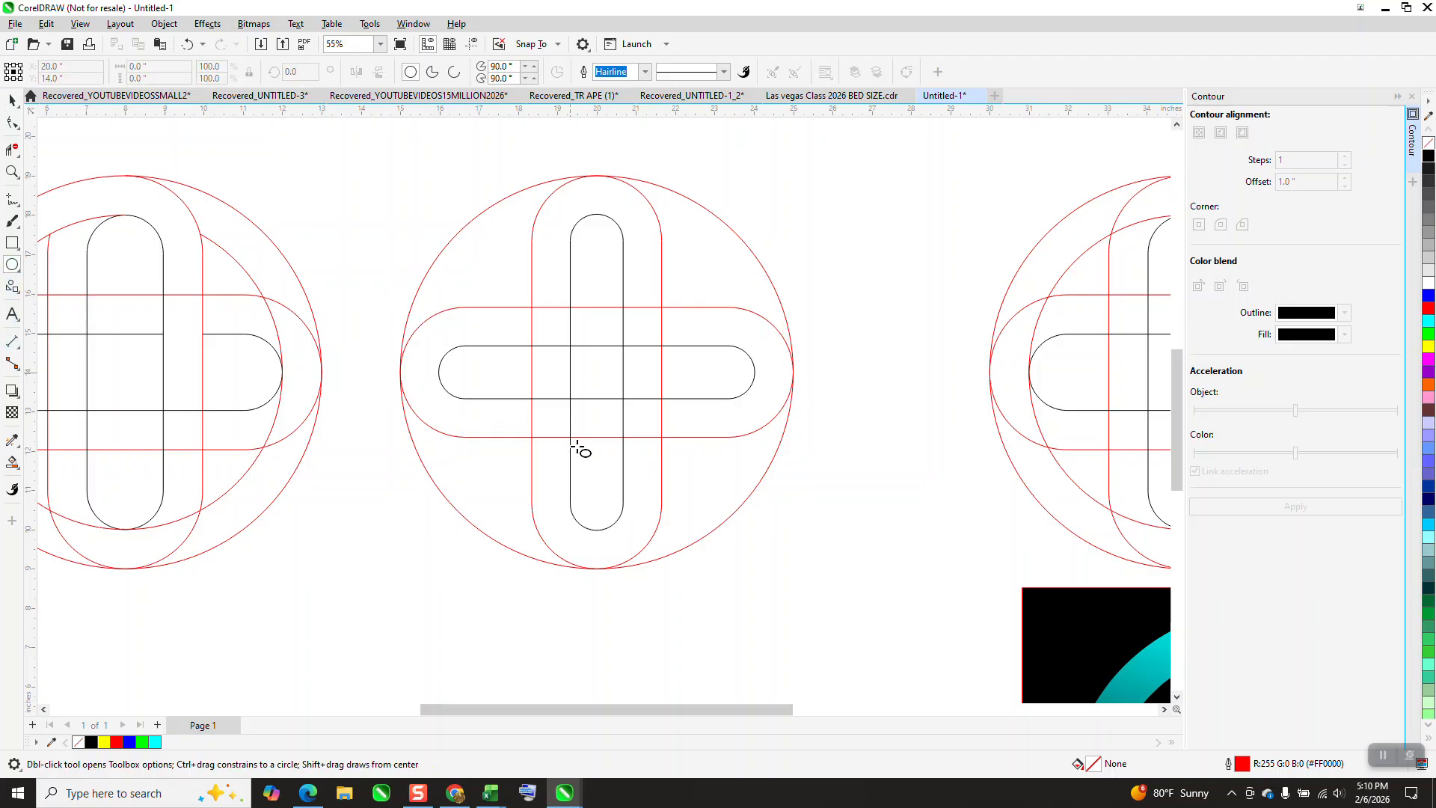
{"action": "left_click_drag", "start_coordinate": [503, 539], "coordinate": [305, 709]}
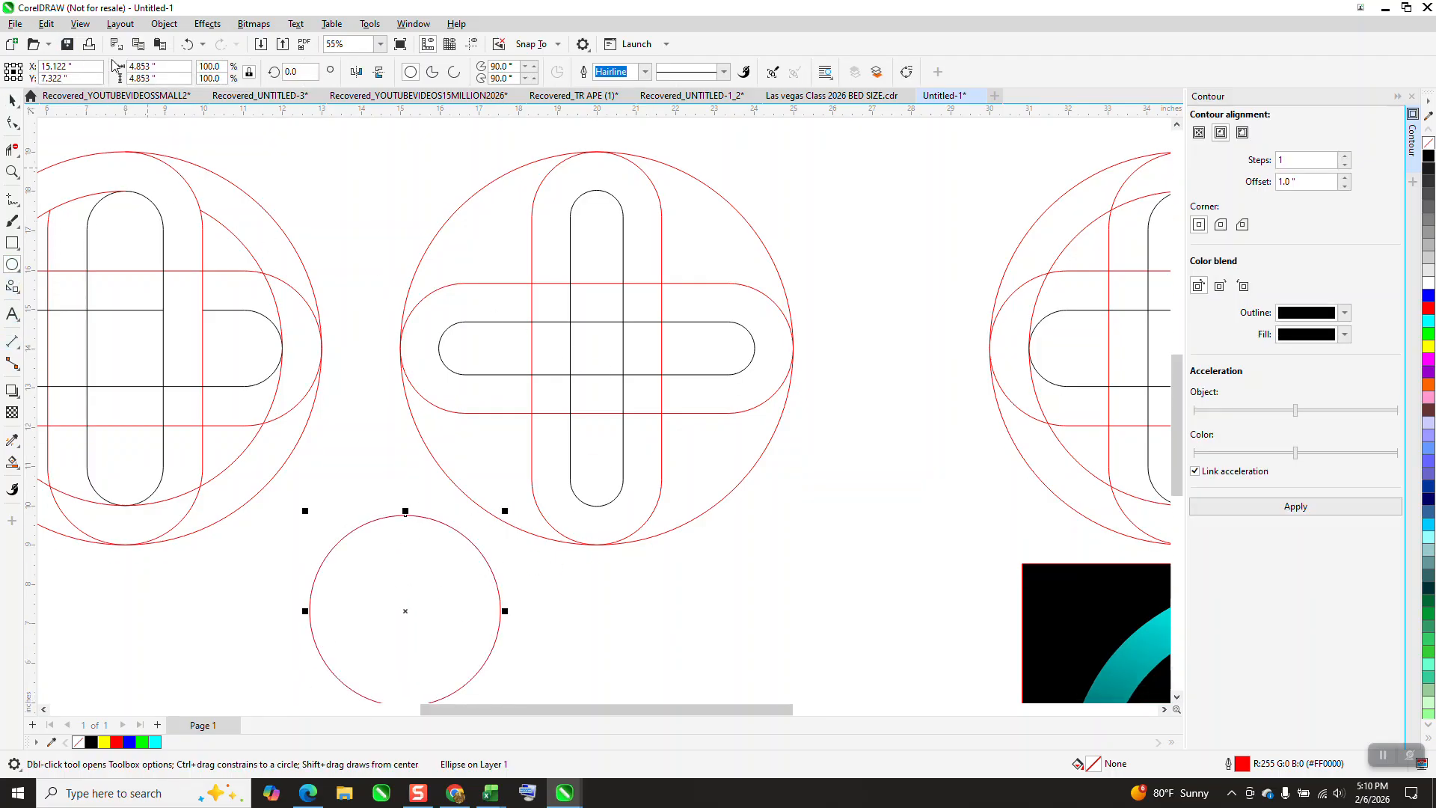
{"action": "double_click", "coordinate": [169, 62]}
{"action": "type", "text": "8.04"}
{"action": "key", "text": "Return"}
{"action": "key", "text": "p"}
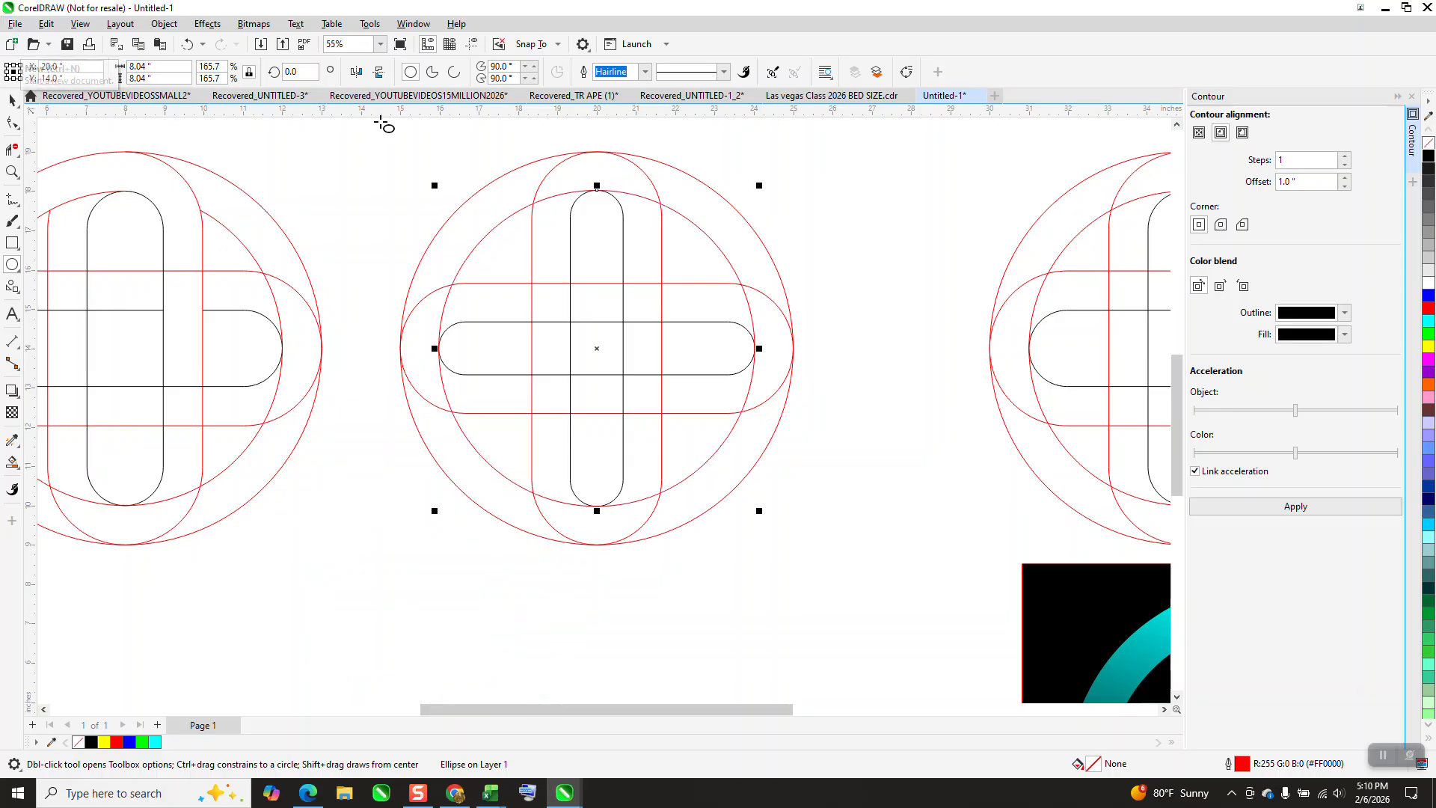
Delete the overlapping segments near the top of the upright capsule and inner circle, and the upper horizontal lines crossing the upright band's right side.
{"action": "left_click", "coordinate": [12, 171]}
{"action": "left_click_drag", "start_coordinate": [559, 175], "coordinate": [678, 246]}
{"action": "scroll", "coordinate": [476, 191], "scroll_direction": "down", "scroll_amount": 8}
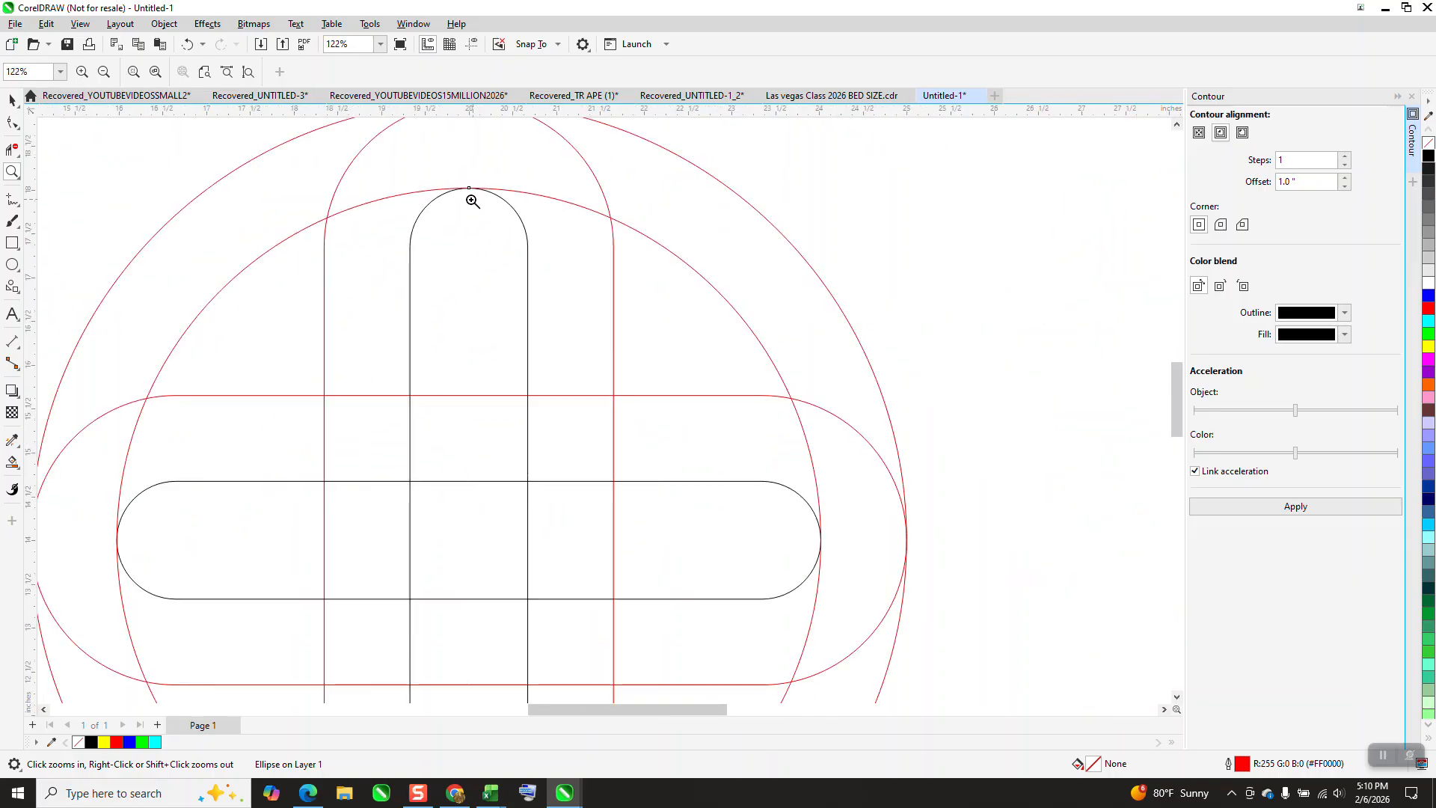
{"action": "left_click", "coordinate": [13, 152]}
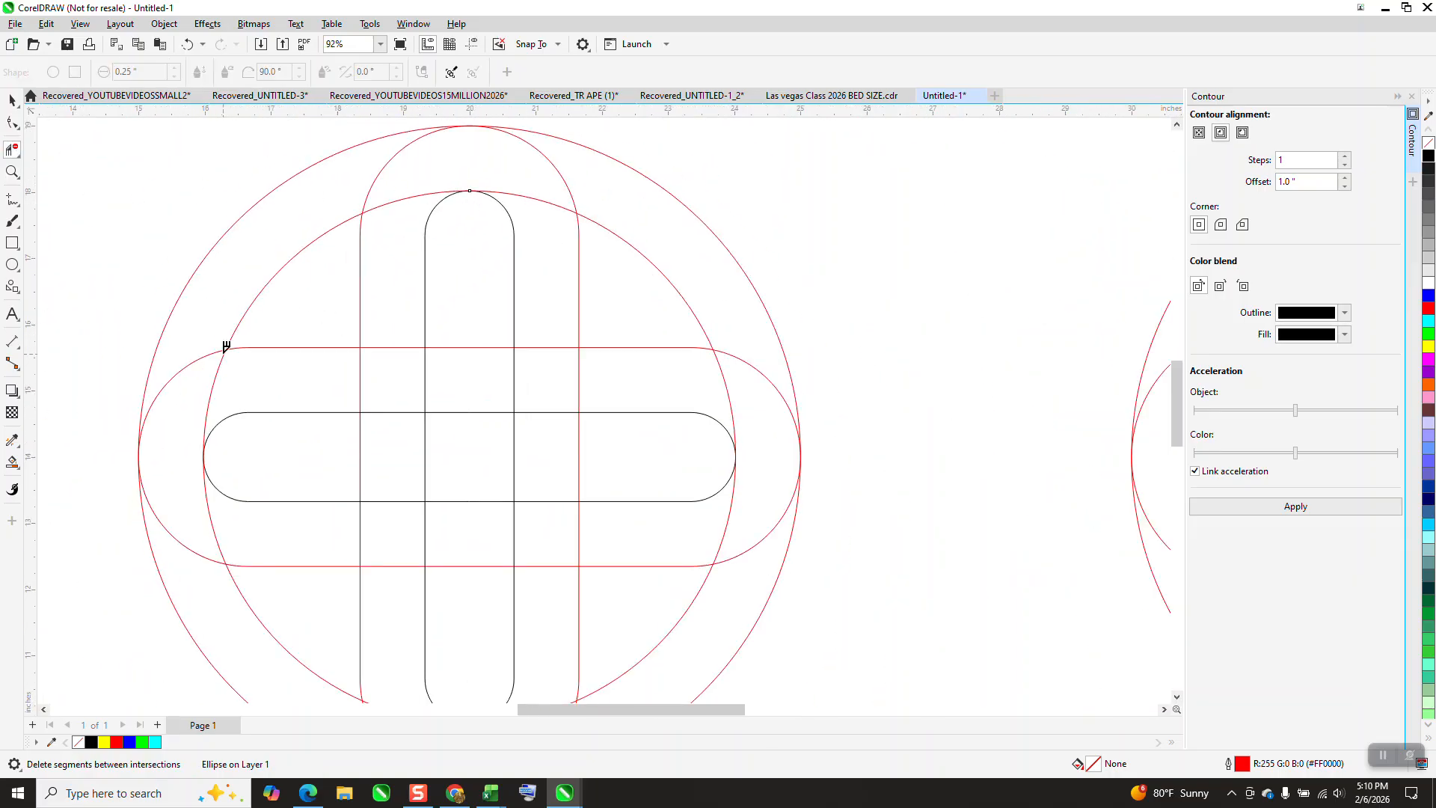
{"action": "scroll", "coordinate": [224, 343], "scroll_direction": "down", "scroll_amount": 1}
{"action": "left_click", "coordinate": [347, 215]}
{"action": "left_click", "coordinate": [474, 232]}
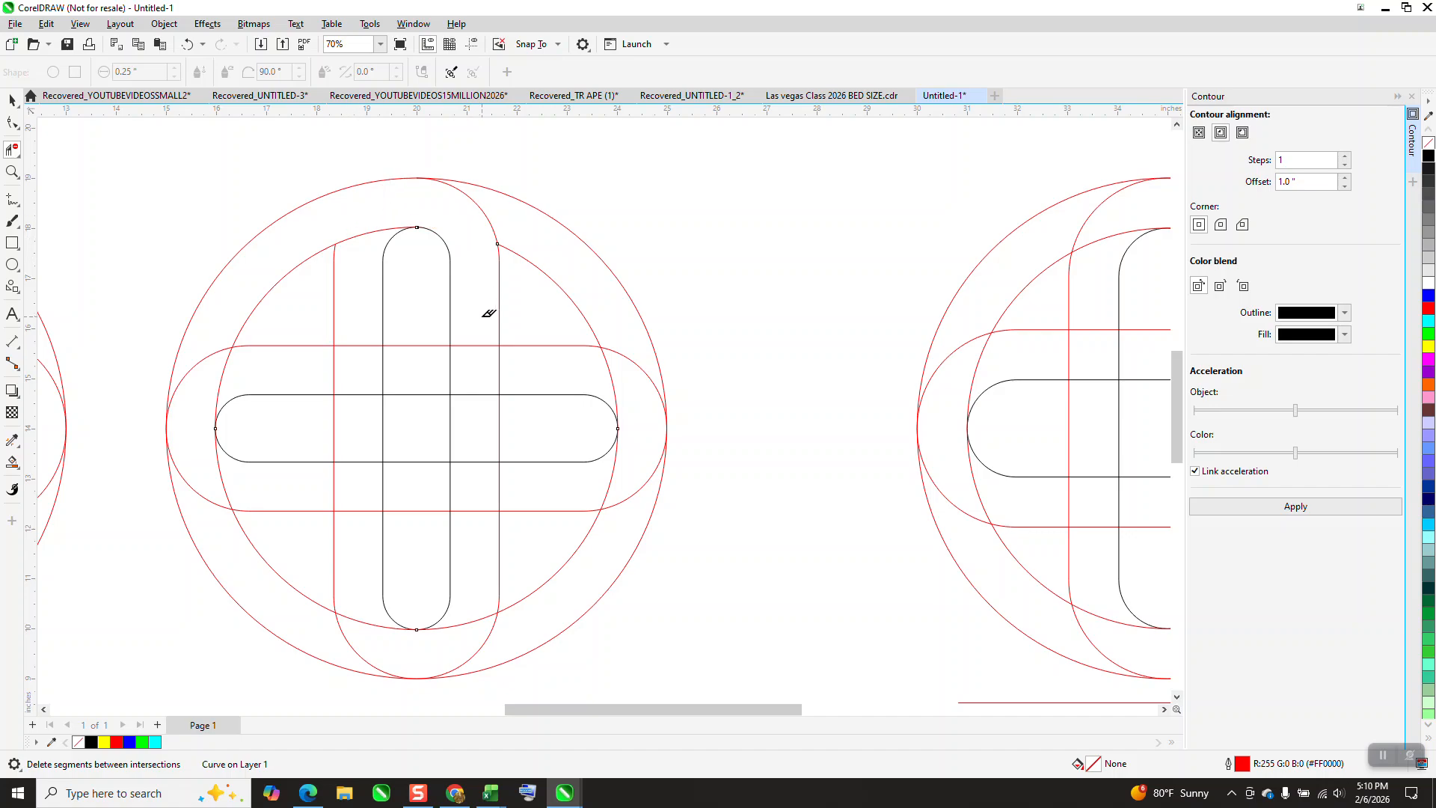
{"action": "scroll", "coordinate": [479, 375], "scroll_direction": "down", "scroll_amount": 2}
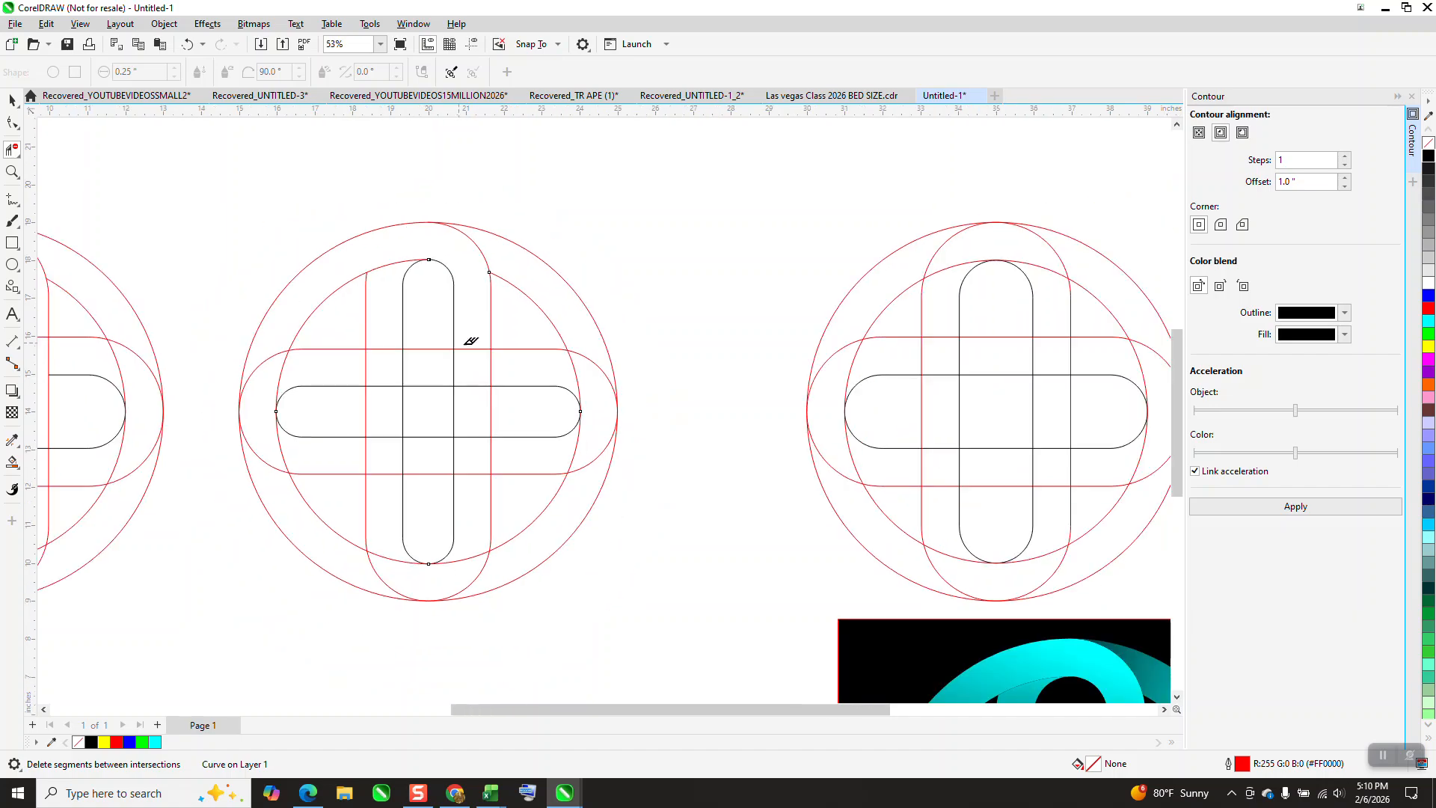
{"action": "left_click", "coordinate": [470, 376]}
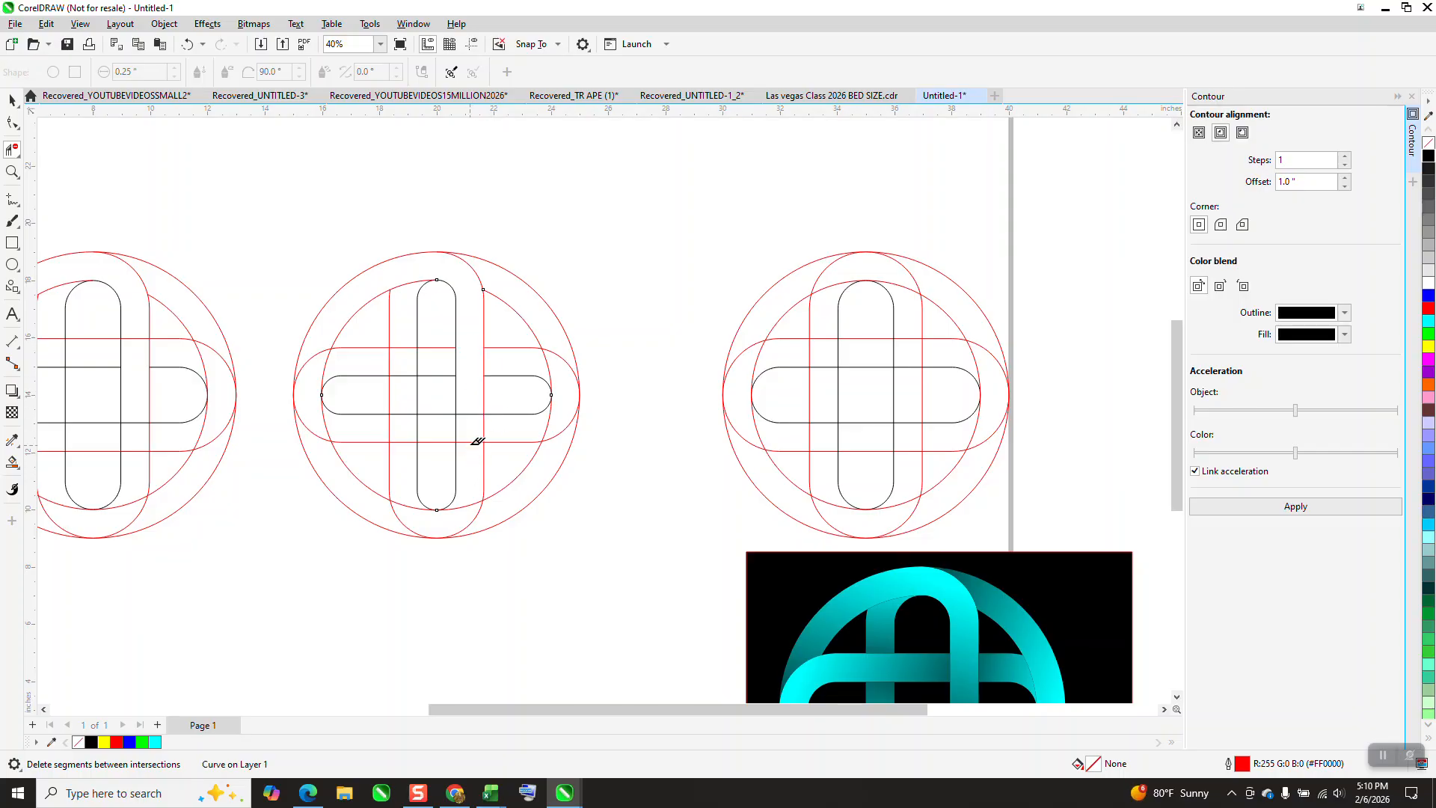
Select all the outlines of the middle figure and group them.
{"action": "key", "text": "space"}
{"action": "left_click_drag", "start_coordinate": [261, 212], "coordinate": [628, 523]}
{"action": "key", "text": "ctrl+g"}
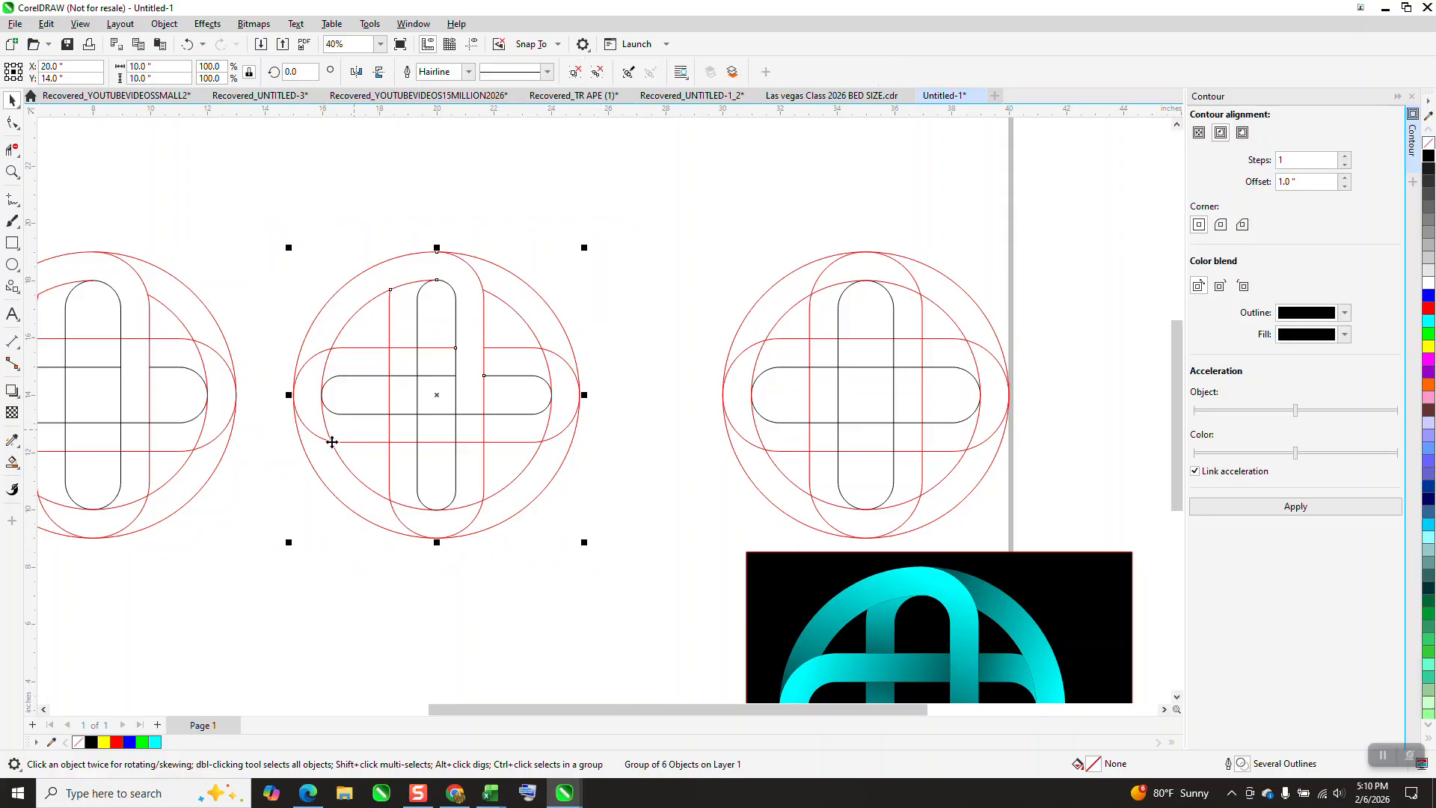
Smart-fill the lower right piece of the upright band and the curved band running over the top with cyan and no outline.
{"action": "left_click", "coordinate": [10, 462]}
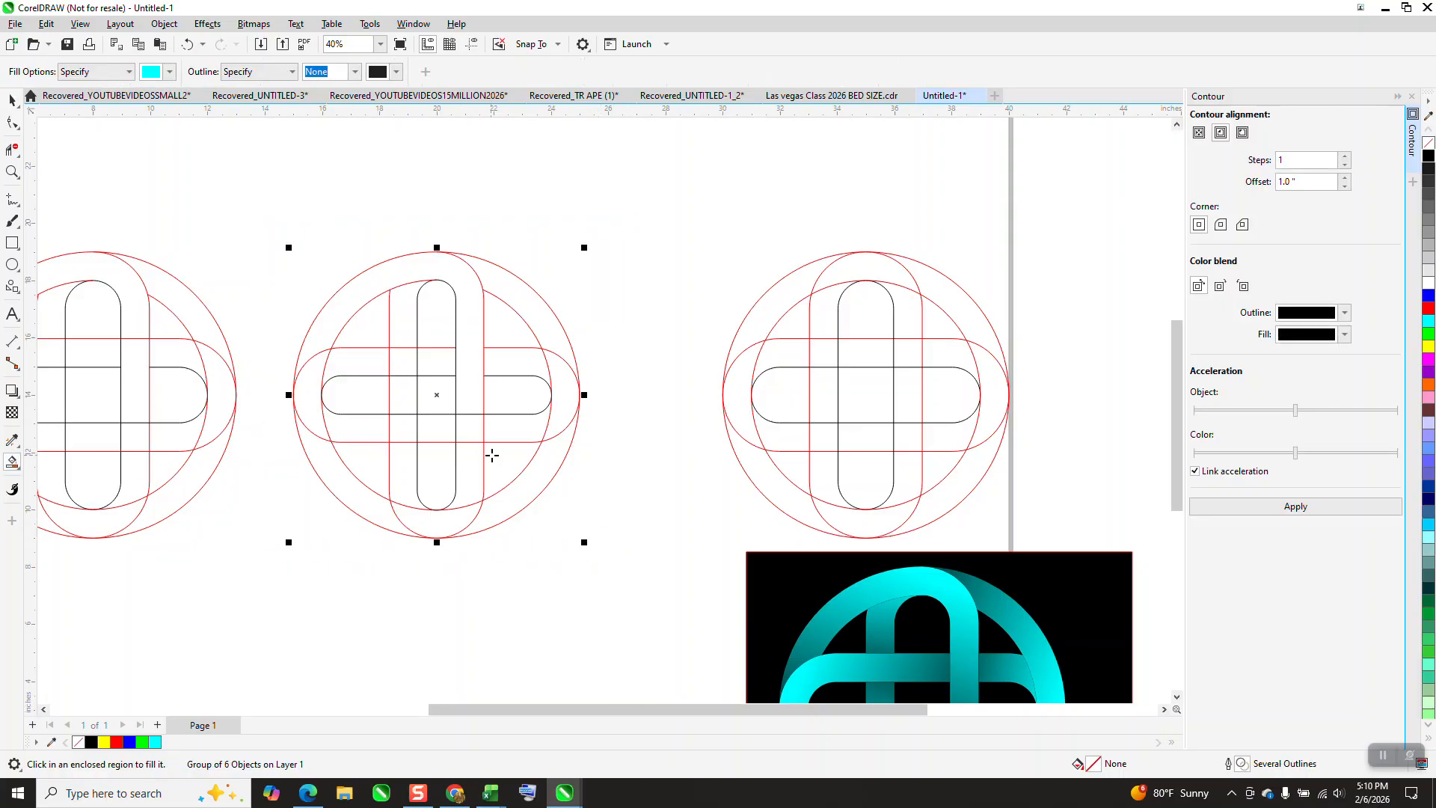
{"action": "left_click", "coordinate": [469, 467]}
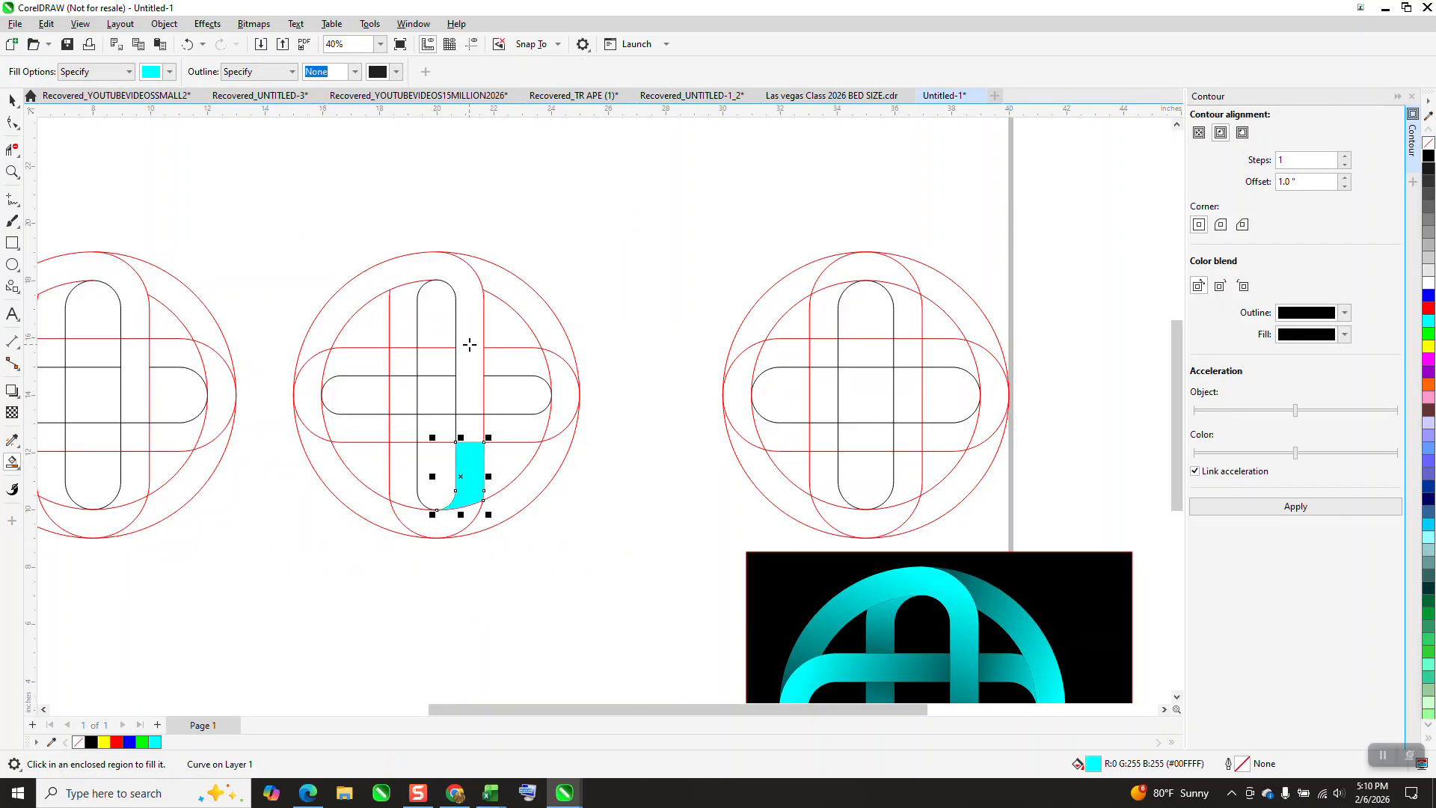
{"action": "left_click", "coordinate": [470, 344]}
Select both cyan pieces and move them 12 in to the right of the outline figure.
{"action": "left_click", "coordinate": [12, 99]}
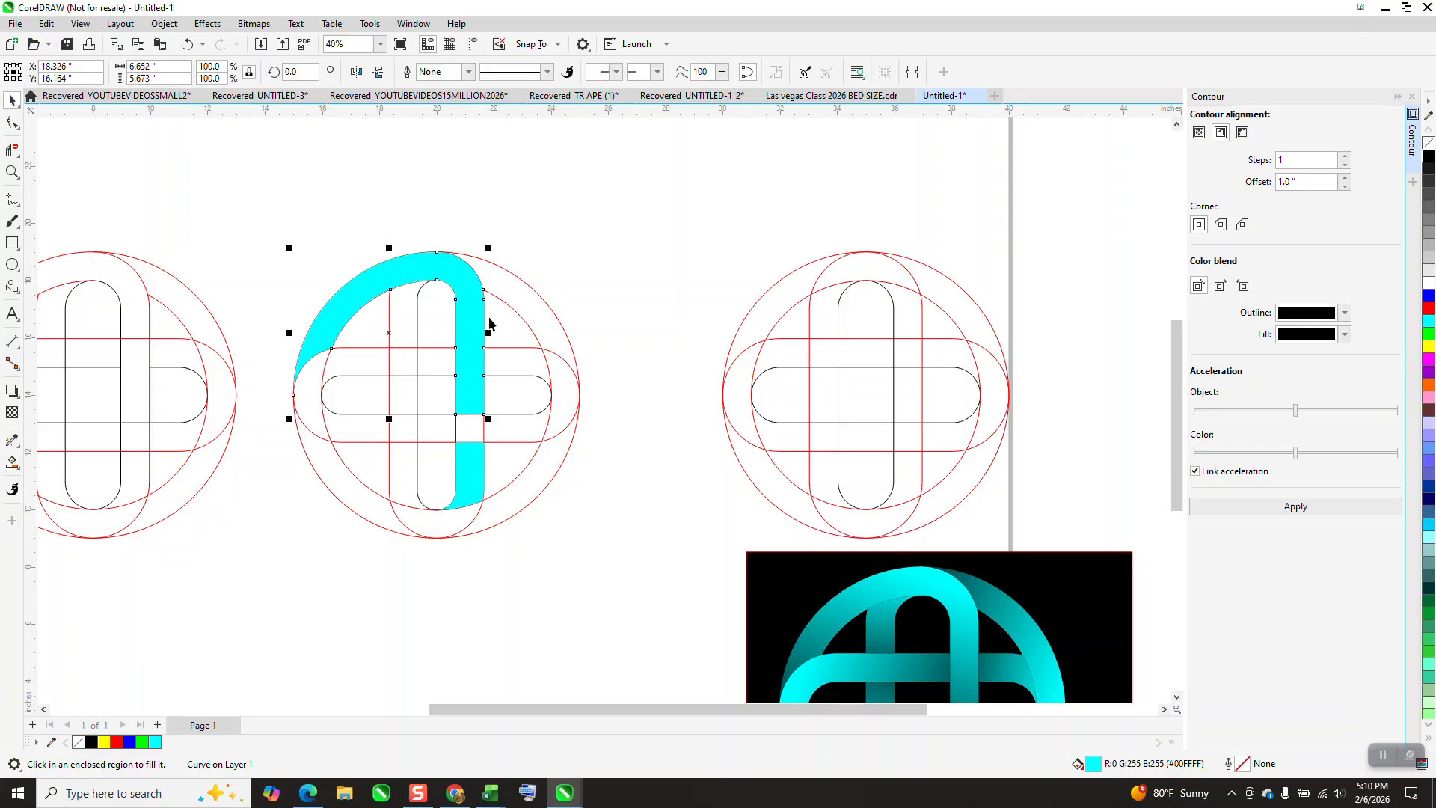
{"action": "left_click", "coordinate": [469, 475], "text": "shift"}
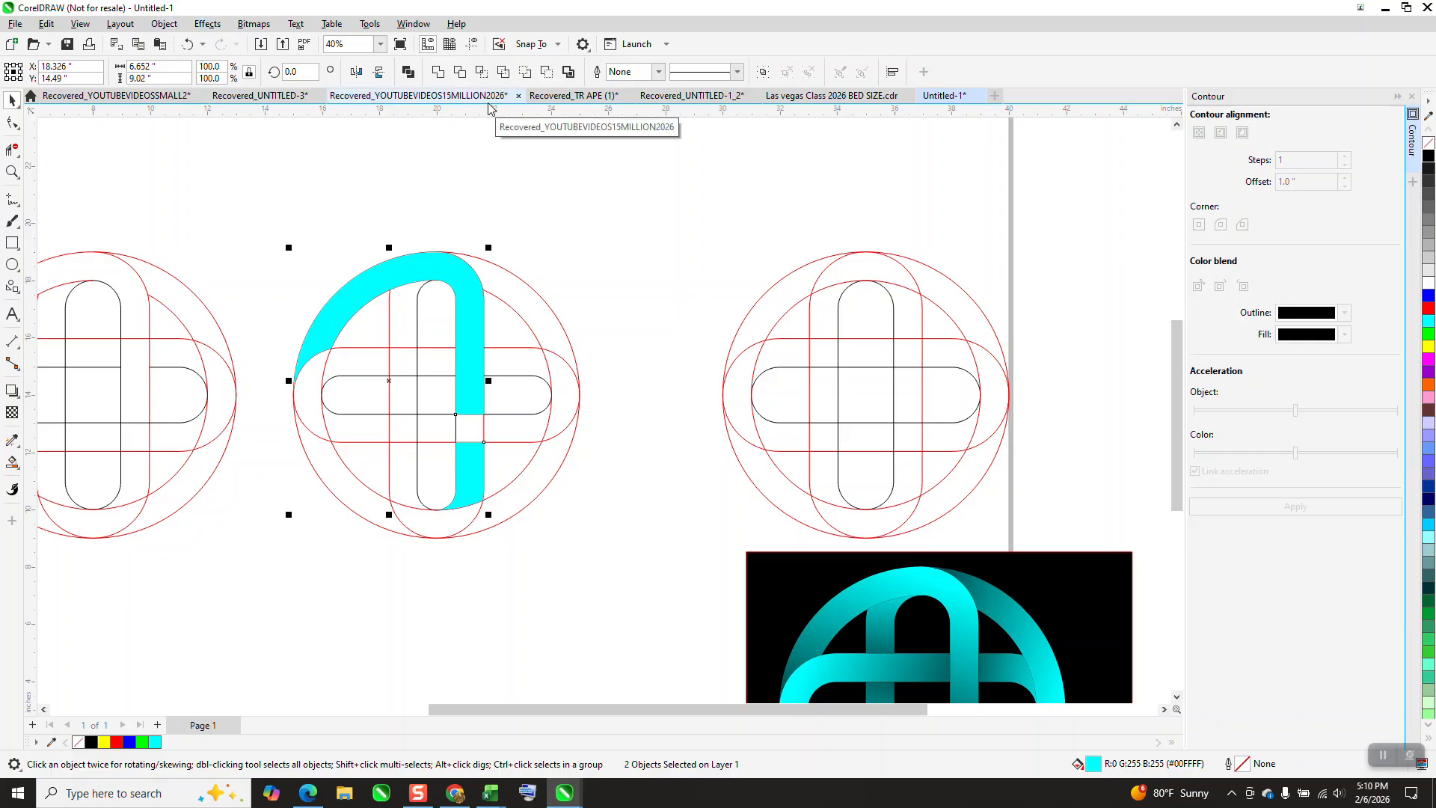
{"action": "key", "text": "Right"}
{"action": "key", "text": "Right"}
{"action": "key", "text": "Right"}
{"action": "key", "text": "Right"}
{"action": "key", "text": "Right"}
{"action": "key", "text": "Right"}
{"action": "key", "text": "Right"}
{"action": "key", "text": "Right"}
{"action": "key", "text": "Right"}
{"action": "key", "text": "Right"}
{"action": "key", "text": "Right"}
{"action": "key", "text": "Right"}
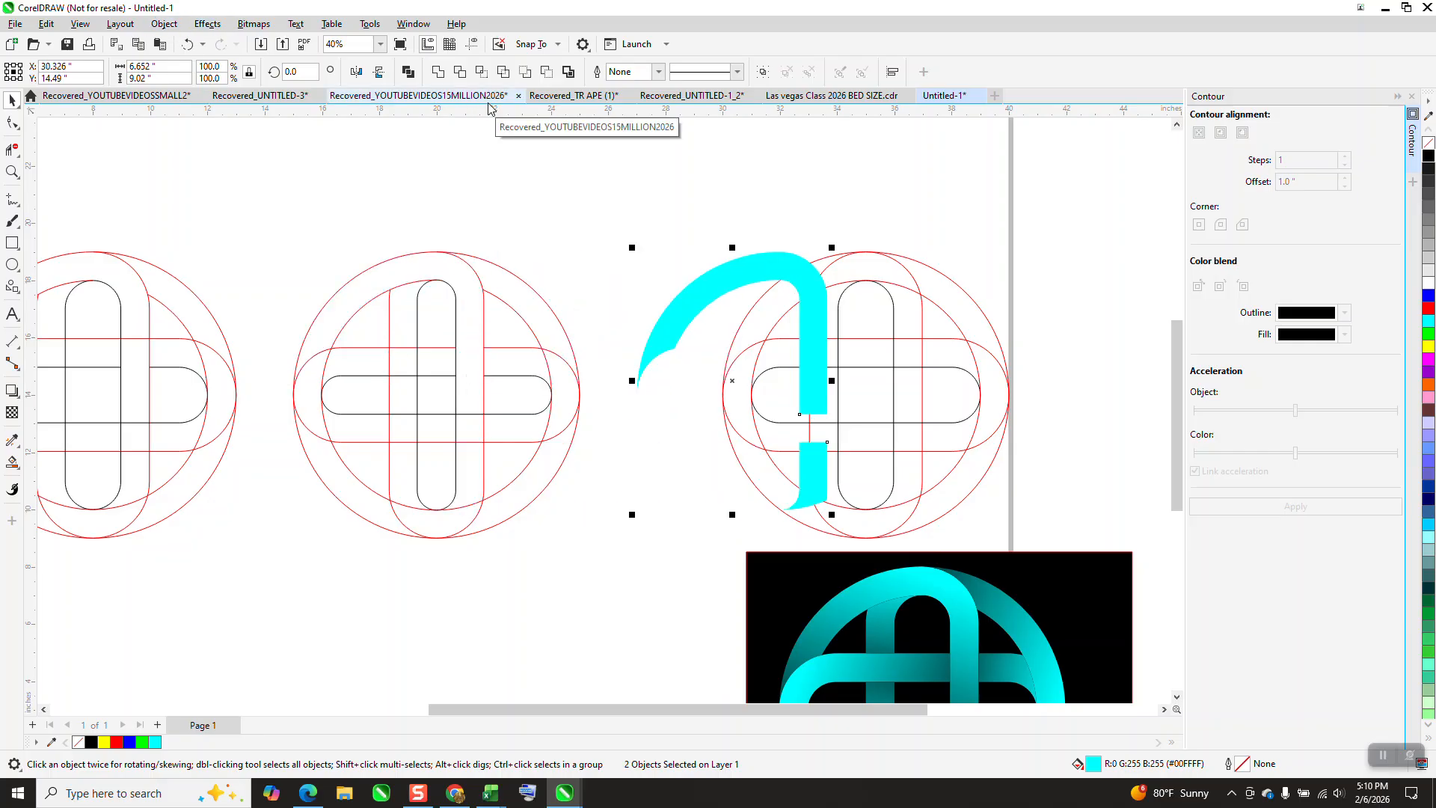
Move both cyan pieces 12 in left onto the outline figure and back out 12 in right.
{"action": "key", "text": "Left"}
{"action": "key", "text": "Left"}
{"action": "key", "text": "Left"}
{"action": "key", "text": "Left"}
{"action": "key", "text": "Left"}
{"action": "key", "text": "Left"}
{"action": "key", "text": "Left"}
{"action": "key", "text": "Left"}
{"action": "key", "text": "Left"}
{"action": "key", "text": "Left"}
{"action": "key", "text": "Left"}
{"action": "key", "text": "Left"}
{"action": "key", "text": "Right"}
{"action": "key", "text": "Right"}
{"action": "key", "text": "Right"}
{"action": "key", "text": "Right"}
{"action": "key", "text": "Right"}
{"action": "key", "text": "Right"}
{"action": "key", "text": "Right"}
{"action": "key", "text": "Right"}
{"action": "key", "text": "Right"}
{"action": "key", "text": "Right"}
{"action": "key", "text": "Right"}
{"action": "key", "text": "Right"}
Move the grouped outline figure straight up 18 in, off the page to Y 32 in, and clear the selection.
{"action": "left_click_drag", "start_coordinate": [255, 247], "coordinate": [607, 553]}
{"action": "key", "text": "Up"}
{"action": "key", "text": "Up"}
{"action": "key", "text": "Up"}
{"action": "key", "text": "Up"}
{"action": "key", "text": "Up"}
{"action": "key", "text": "Up"}
{"action": "key", "text": "Up"}
{"action": "key", "text": "Up"}
{"action": "key", "text": "Up"}
{"action": "key", "text": "Up"}
{"action": "key", "text": "Up"}
{"action": "key", "text": "Up"}
{"action": "key", "text": "Up"}
{"action": "key", "text": "Up"}
{"action": "key", "text": "Up"}
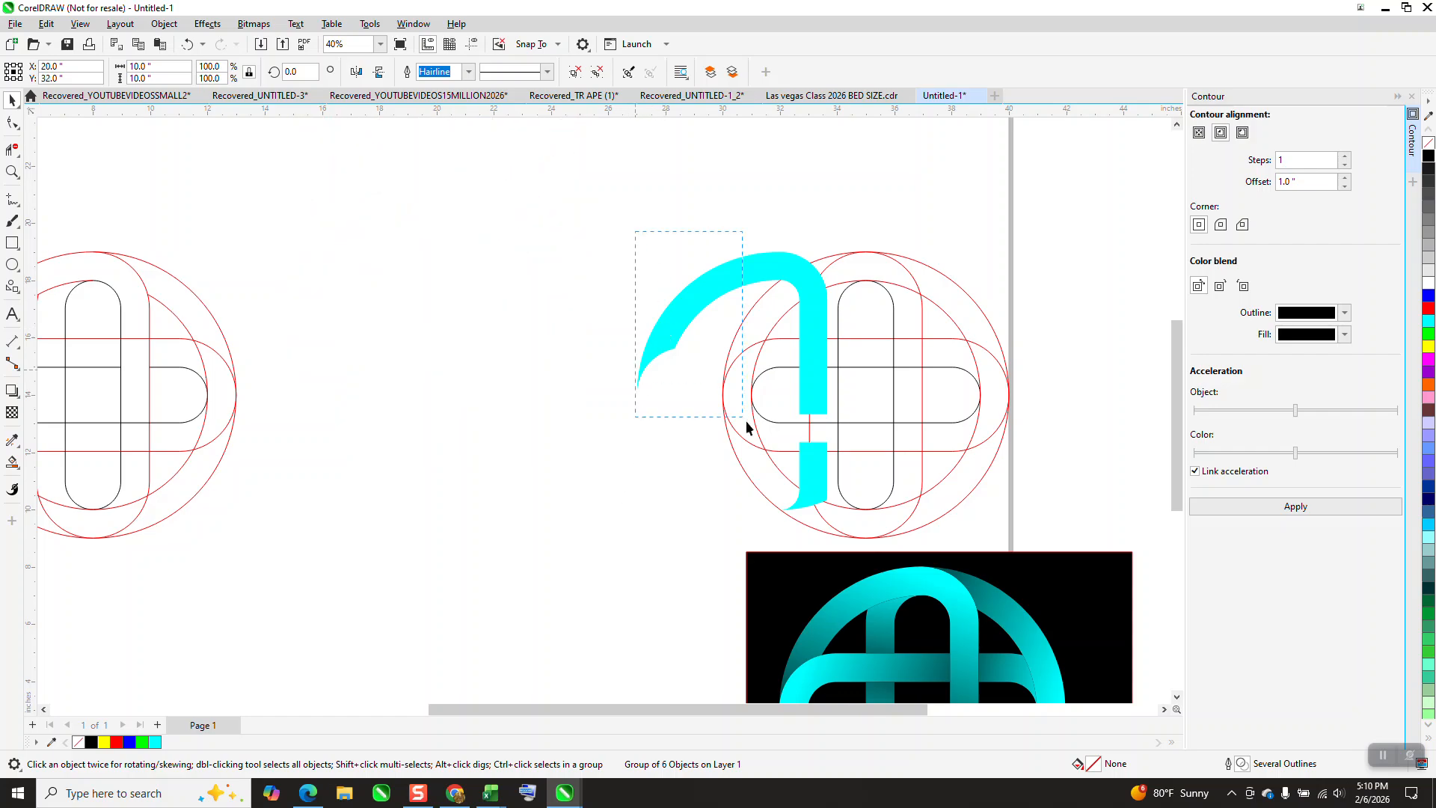
{"action": "left_click", "coordinate": [812, 423]}
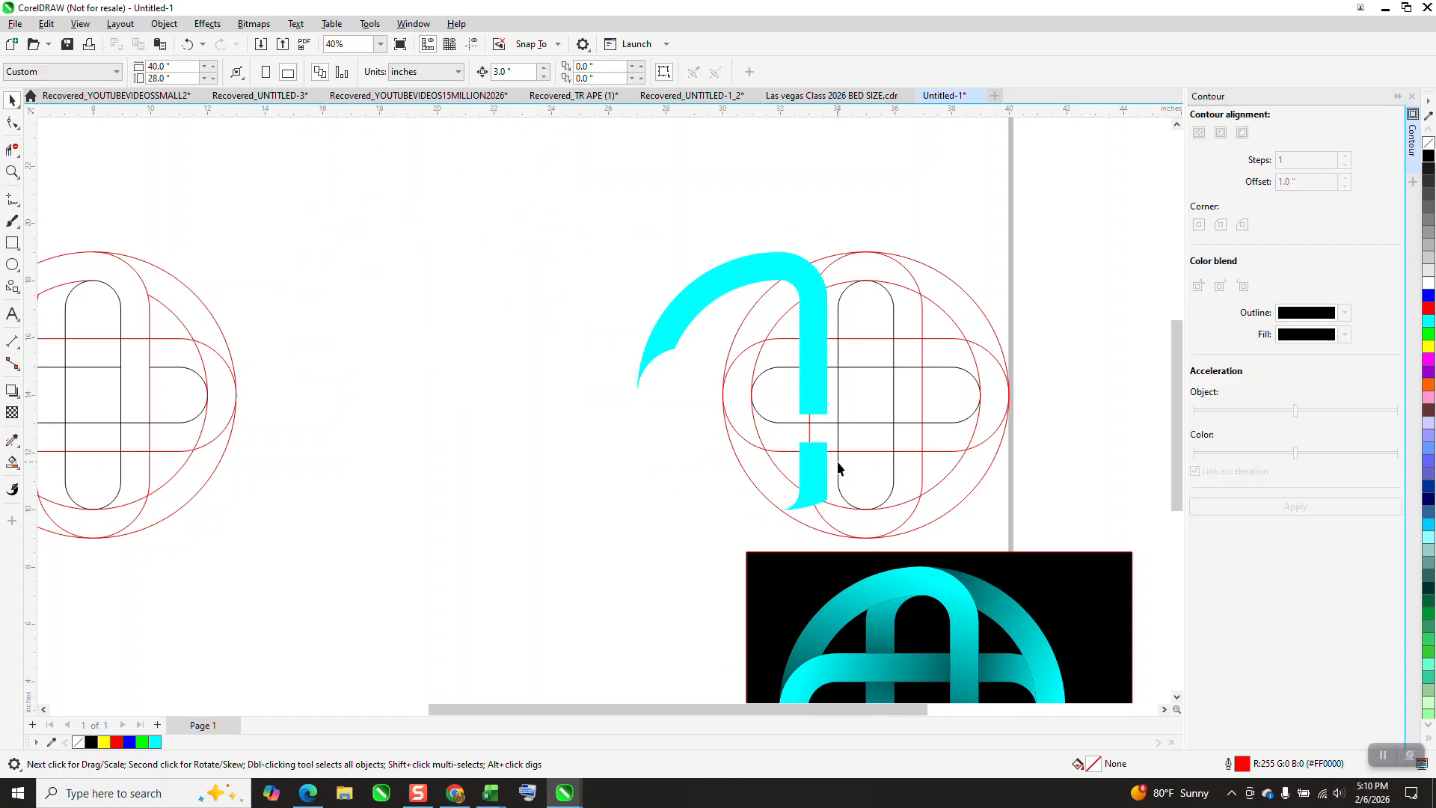
Select both cyan pieces and move them 12 in left, clear of the outline figure.
{"action": "left_click", "coordinate": [813, 470]}
{"action": "left_click", "coordinate": [823, 395], "text": "shift"}
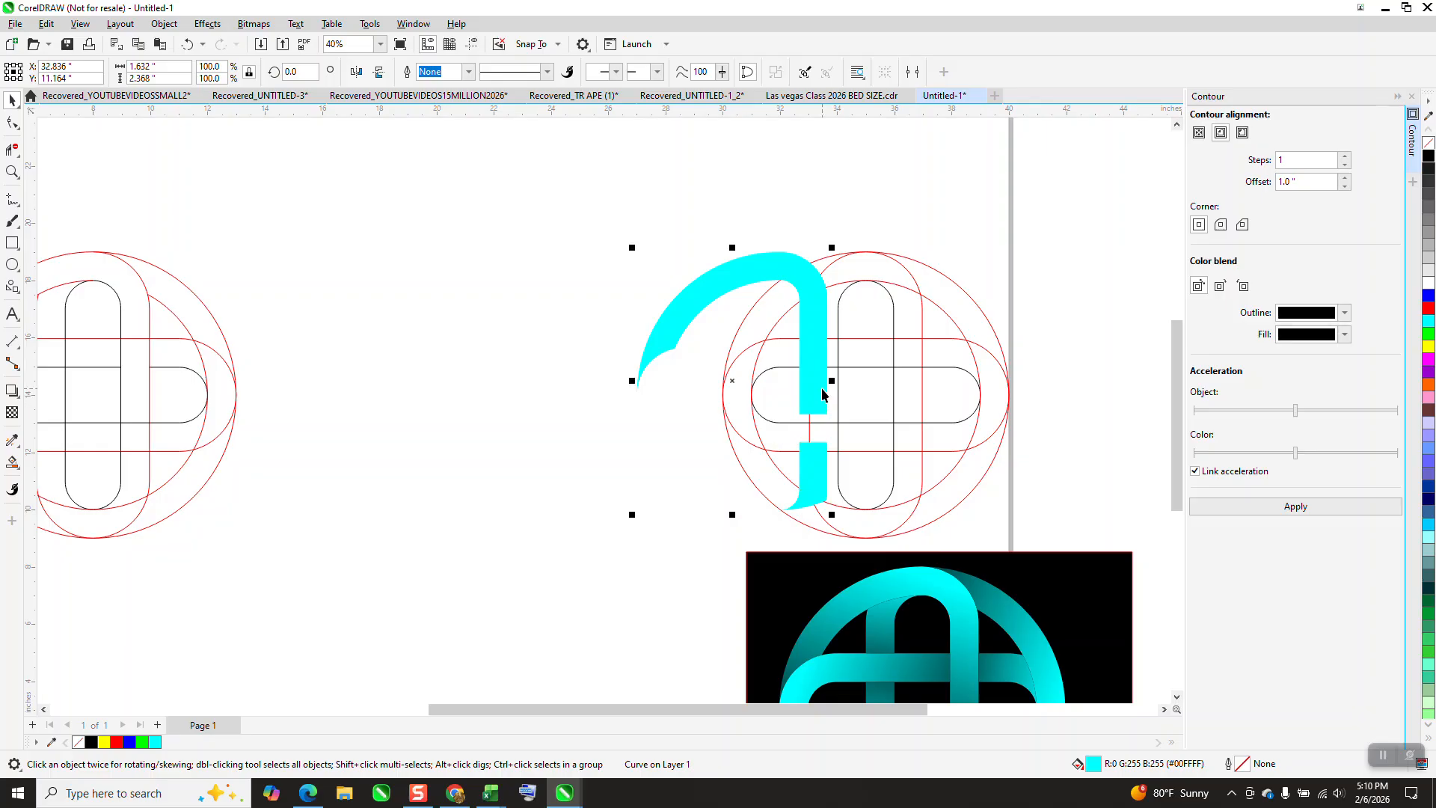
{"action": "key", "text": "shift+Left"}
{"action": "key", "text": "shift+Left"}
{"action": "key", "text": "shift+Left"}
{"action": "key", "text": "shift+Left"}
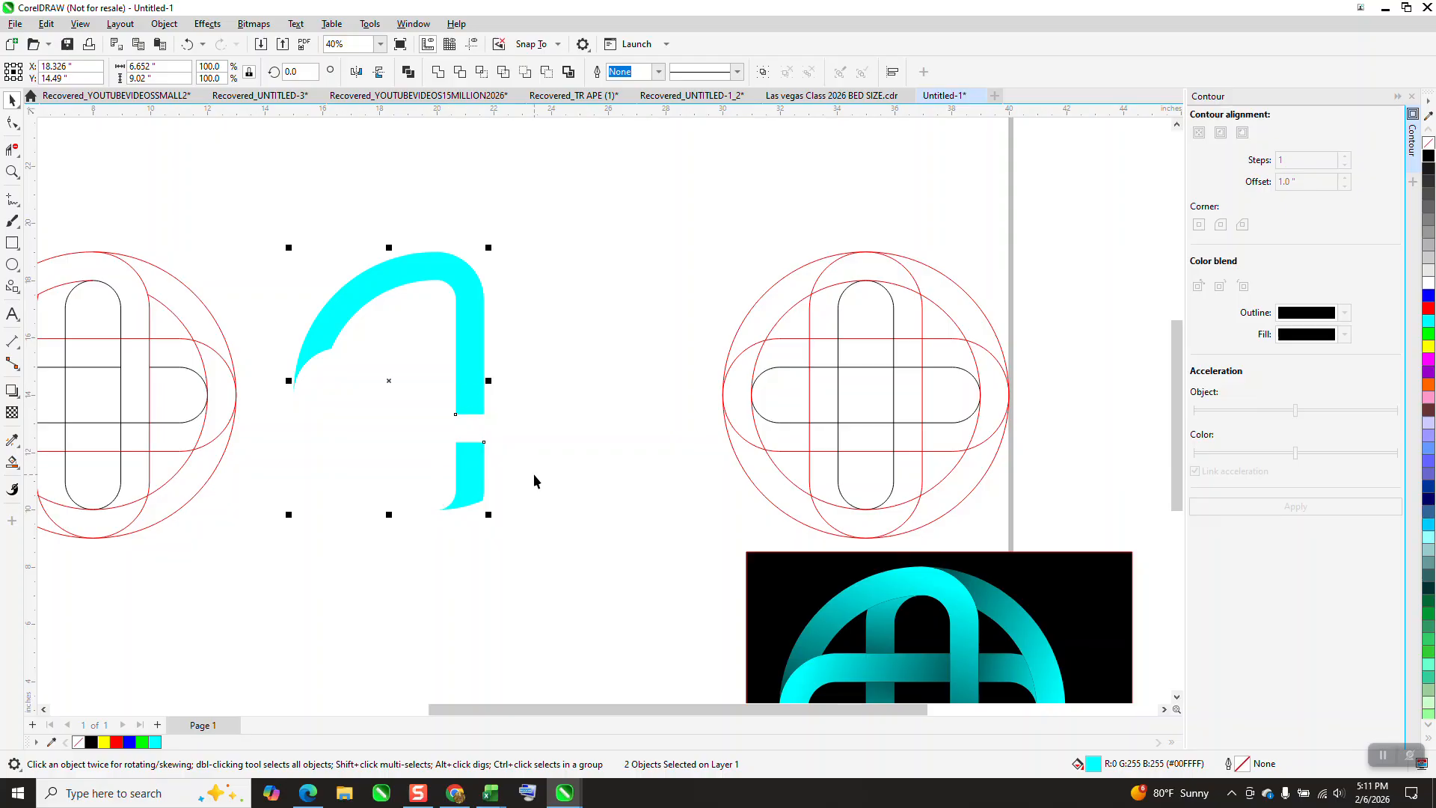
Apply a linear fountain fill to the lower piece, running upward from cyan near its lower end to black beyond its upper edge.
{"action": "left_click", "coordinate": [461, 479]}
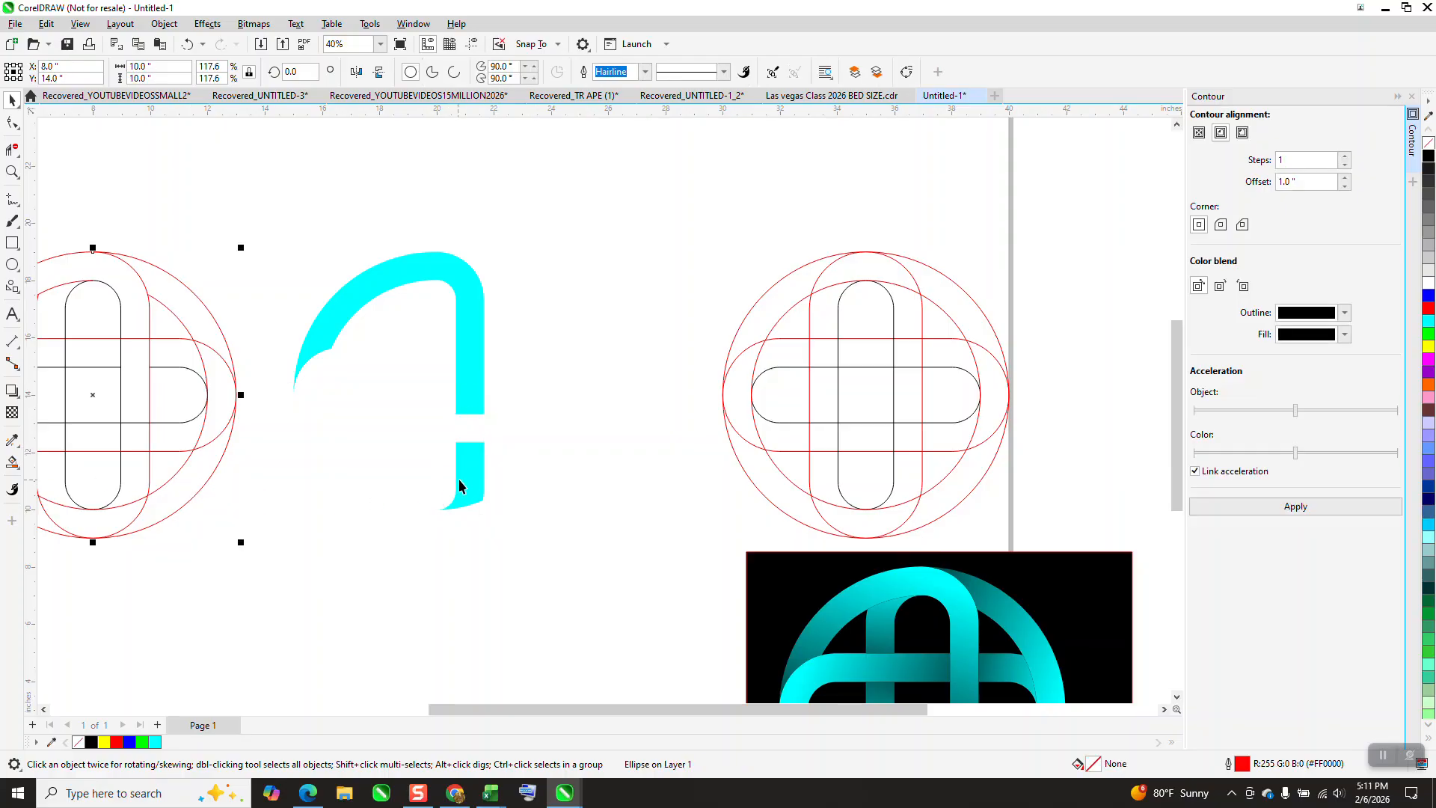
{"action": "left_click", "coordinate": [12, 464]}
{"action": "left_click", "coordinate": [67, 460]}
{"action": "left_click_drag", "start_coordinate": [474, 495], "coordinate": [476, 401]}
{"action": "left_click_drag", "start_coordinate": [1428, 157], "coordinate": [478, 404]}
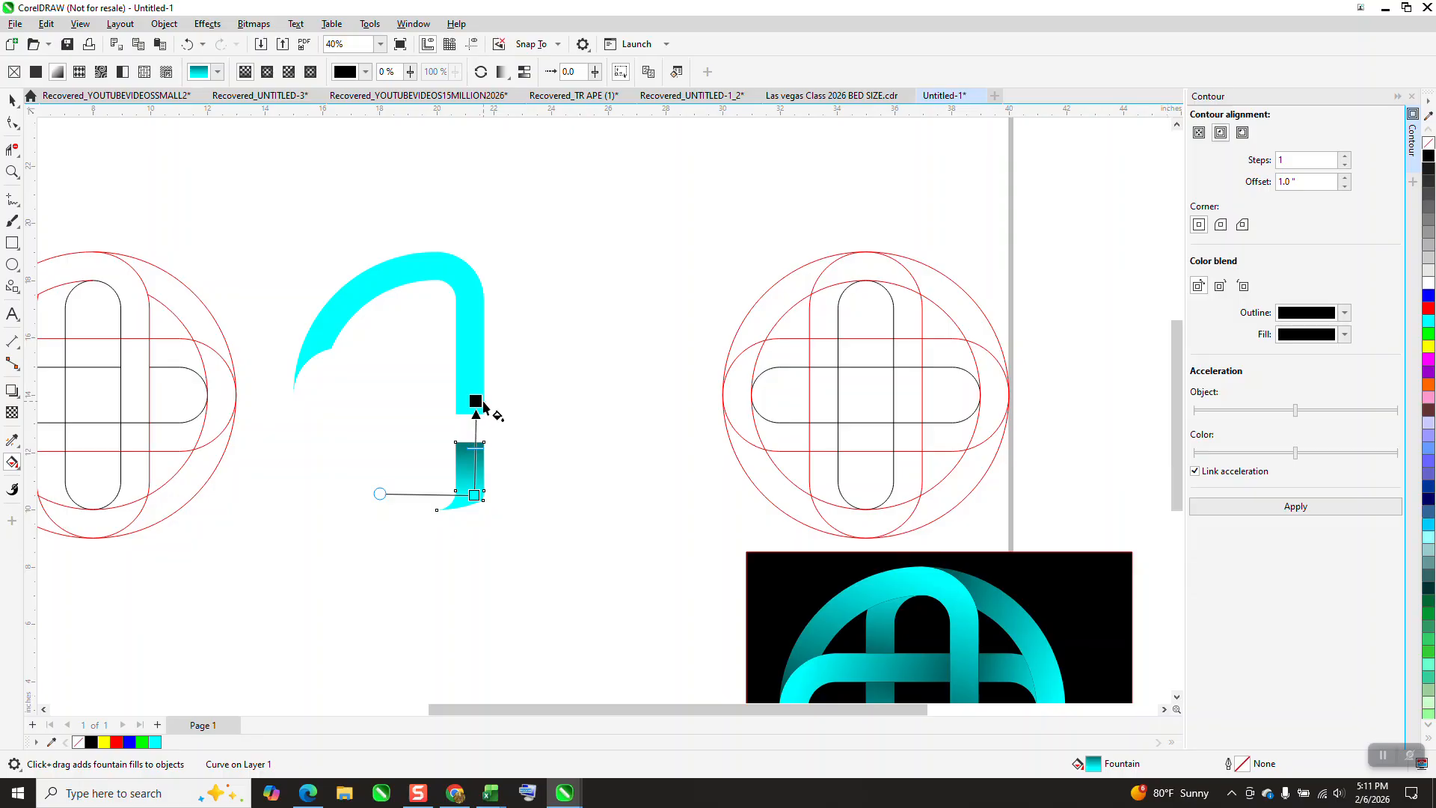
Give the curved band a vertical cyan-to-black fountain fill, extending the black end below its straight leg, and clear the selection.
{"action": "left_click", "coordinate": [484, 329]}
{"action": "left_click_drag", "start_coordinate": [471, 296], "coordinate": [471, 414]}
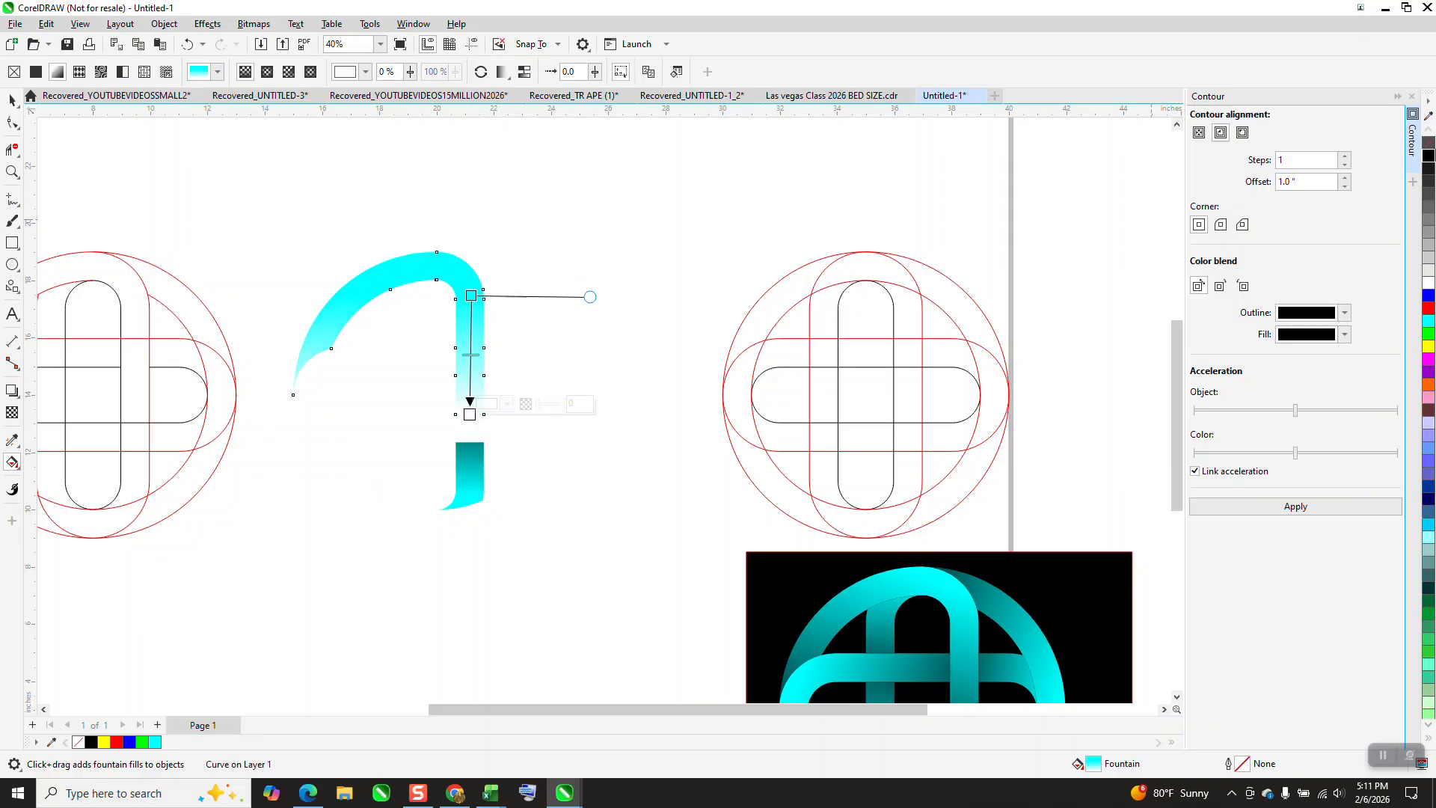
{"action": "left_click_drag", "start_coordinate": [1431, 163], "coordinate": [471, 415]}
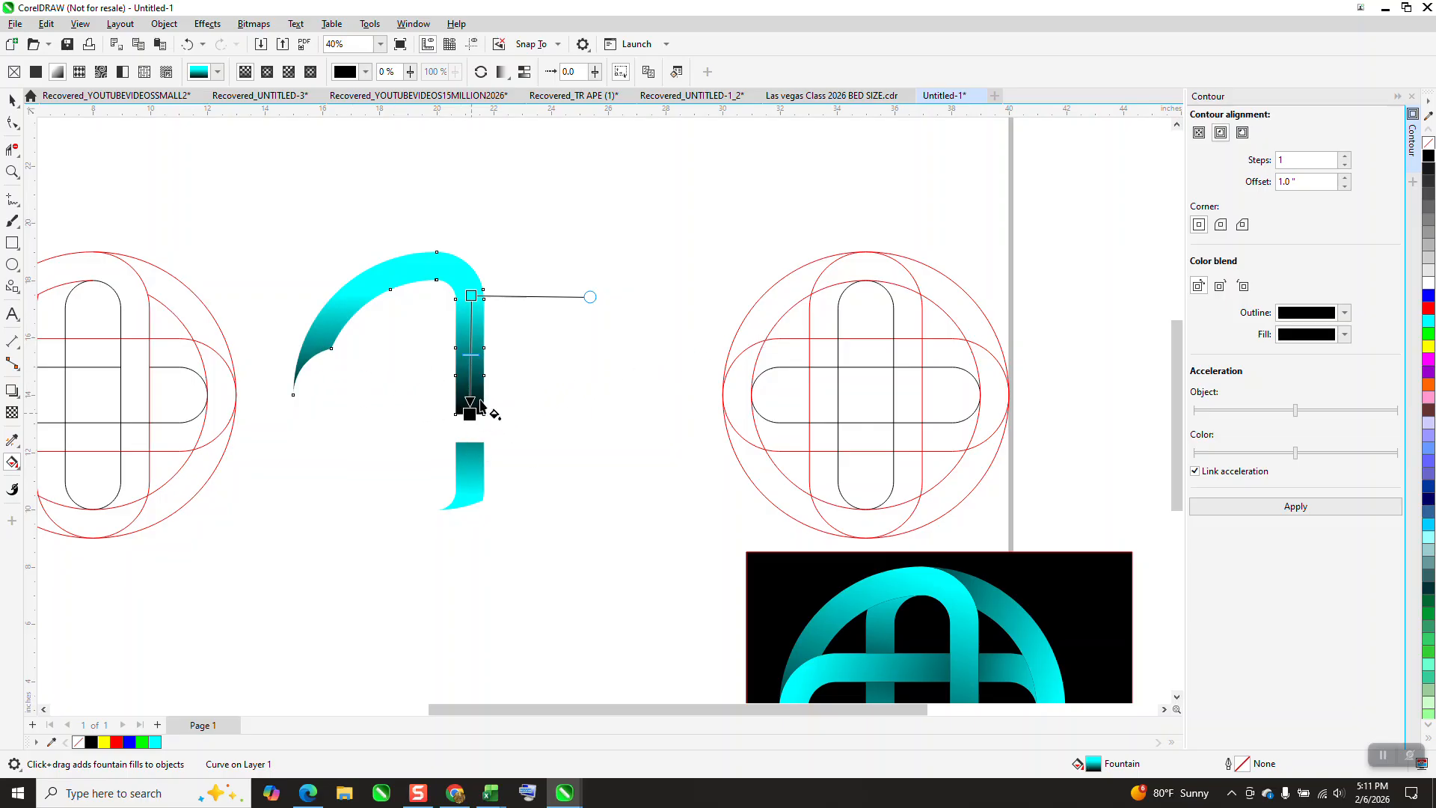
{"action": "left_click_drag", "start_coordinate": [469, 416], "coordinate": [470, 441]}
{"action": "left_click", "coordinate": [12, 100]}
{"action": "left_click", "coordinate": [538, 284]}
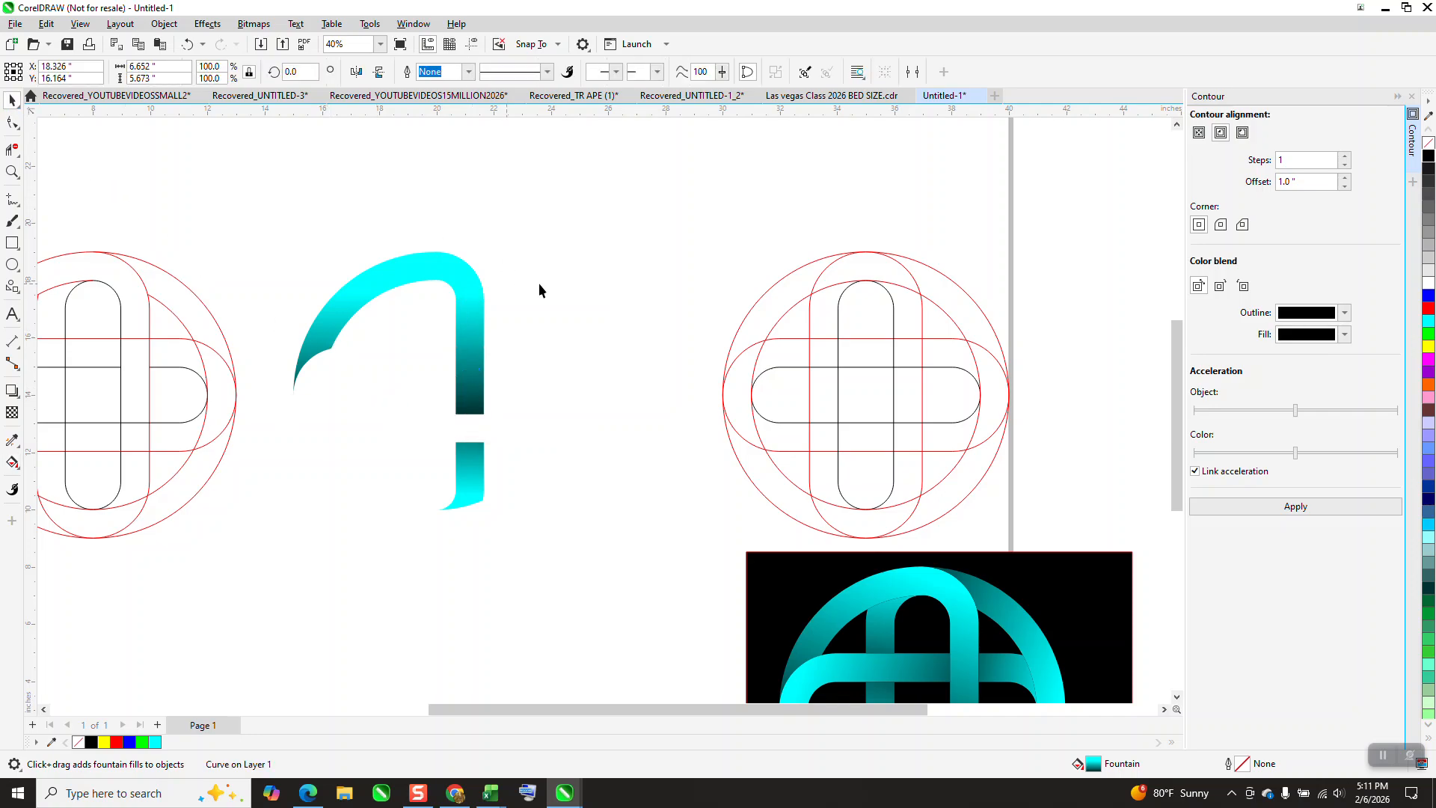
Adjust the black end of the lower piece's fountain fill within the dark end of the curved band.
{"action": "left_click", "coordinate": [458, 461]}
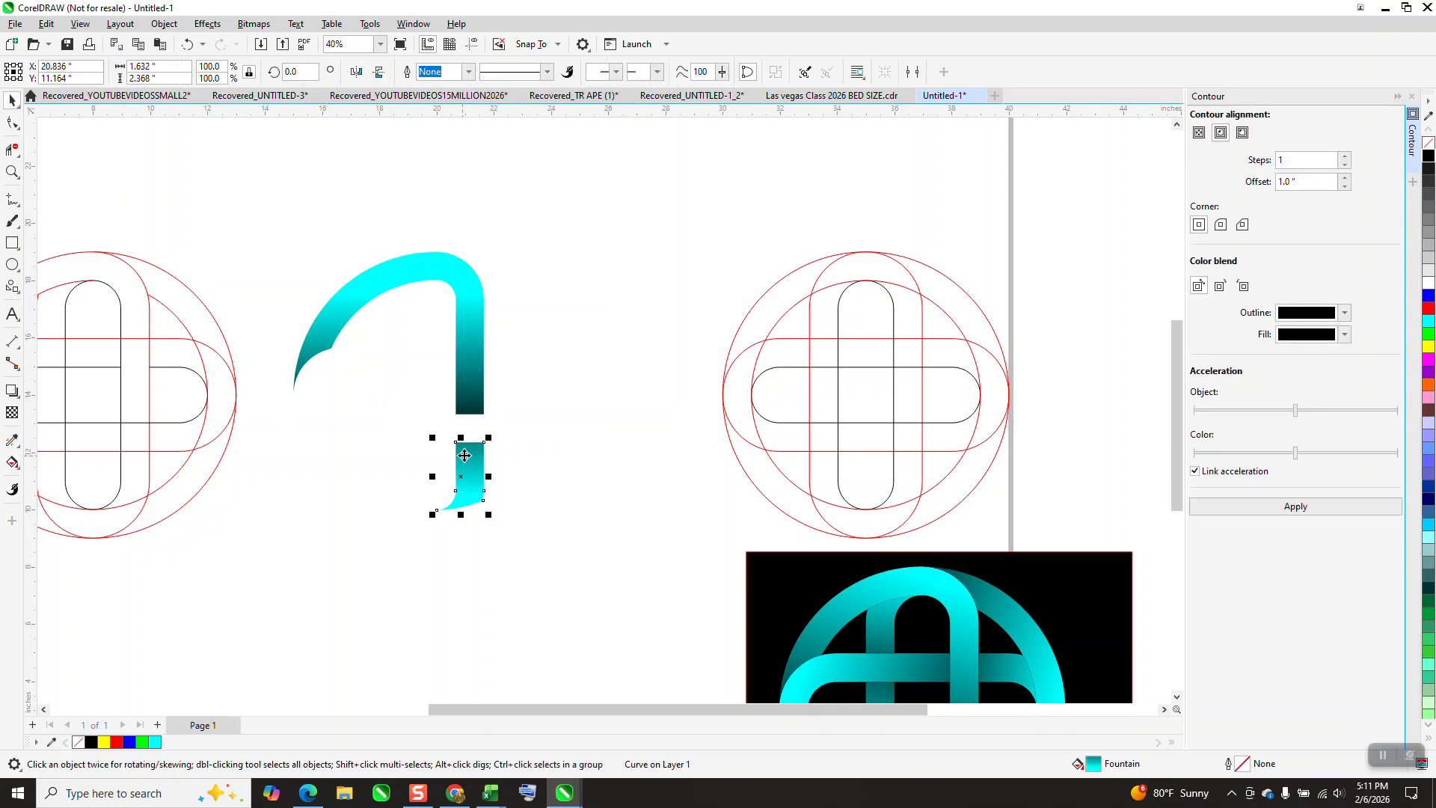
{"action": "left_click", "coordinate": [11, 463]}
{"action": "left_click_drag", "start_coordinate": [482, 389], "coordinate": [474, 402]}
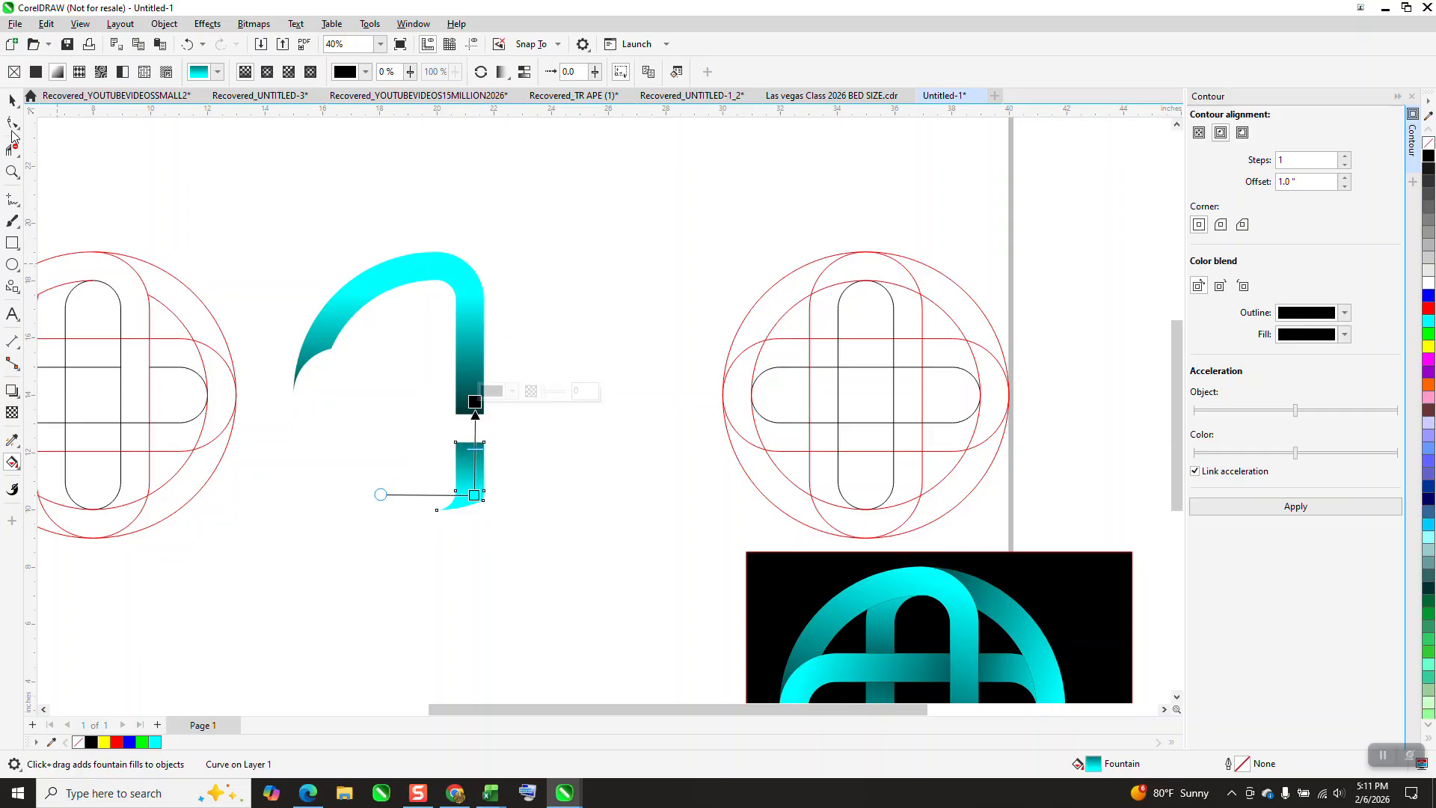
Select both gradient-filled pieces and group them.
{"action": "left_click", "coordinate": [11, 101]}
{"action": "left_click_drag", "start_coordinate": [256, 224], "coordinate": [612, 572]}
{"action": "key", "text": "ctrl+g"}
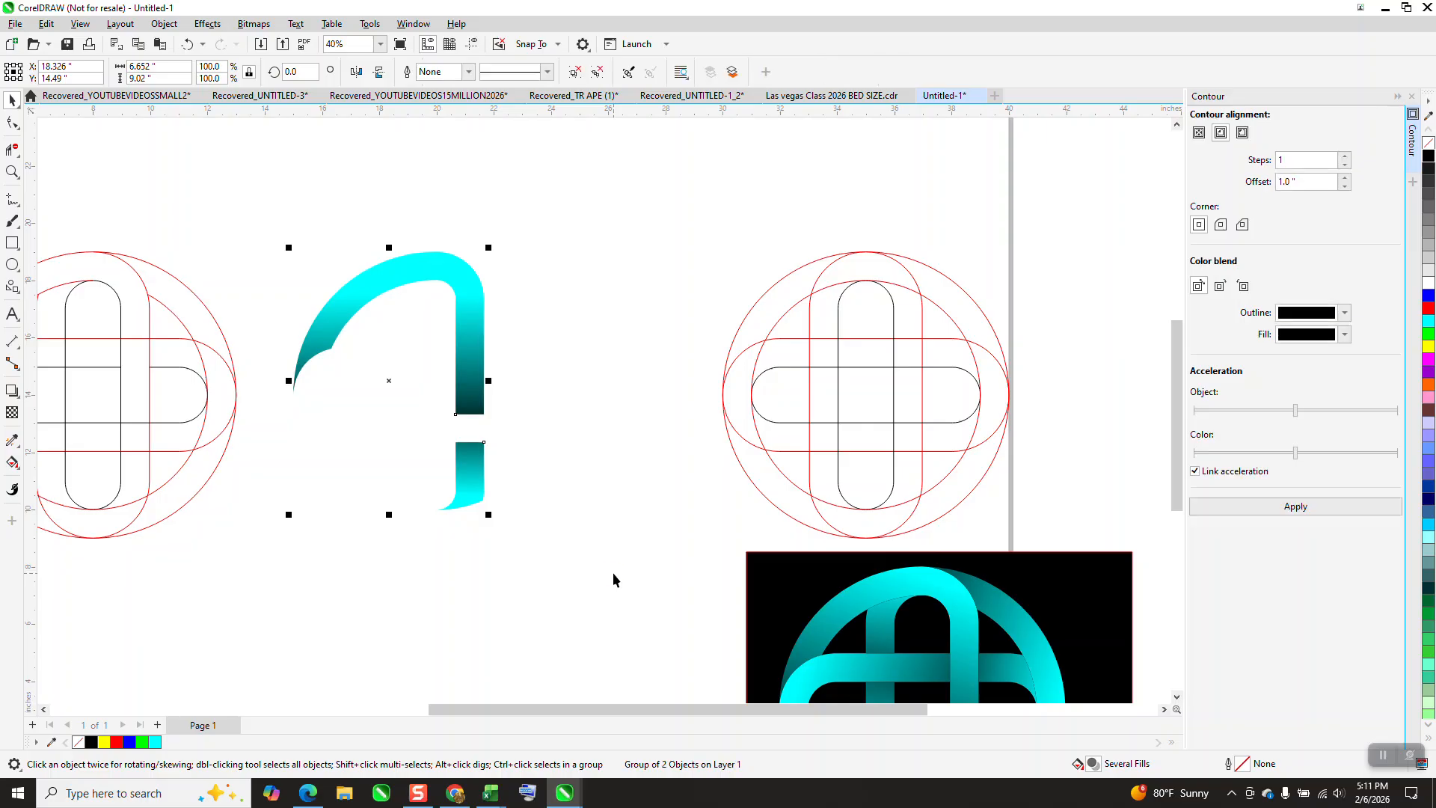
Put the group's rotation centre at the middle of the circular design and create a copy rotated 90°.
{"action": "left_click", "coordinate": [393, 384]}
{"action": "double_click", "coordinate": [486, 397]}
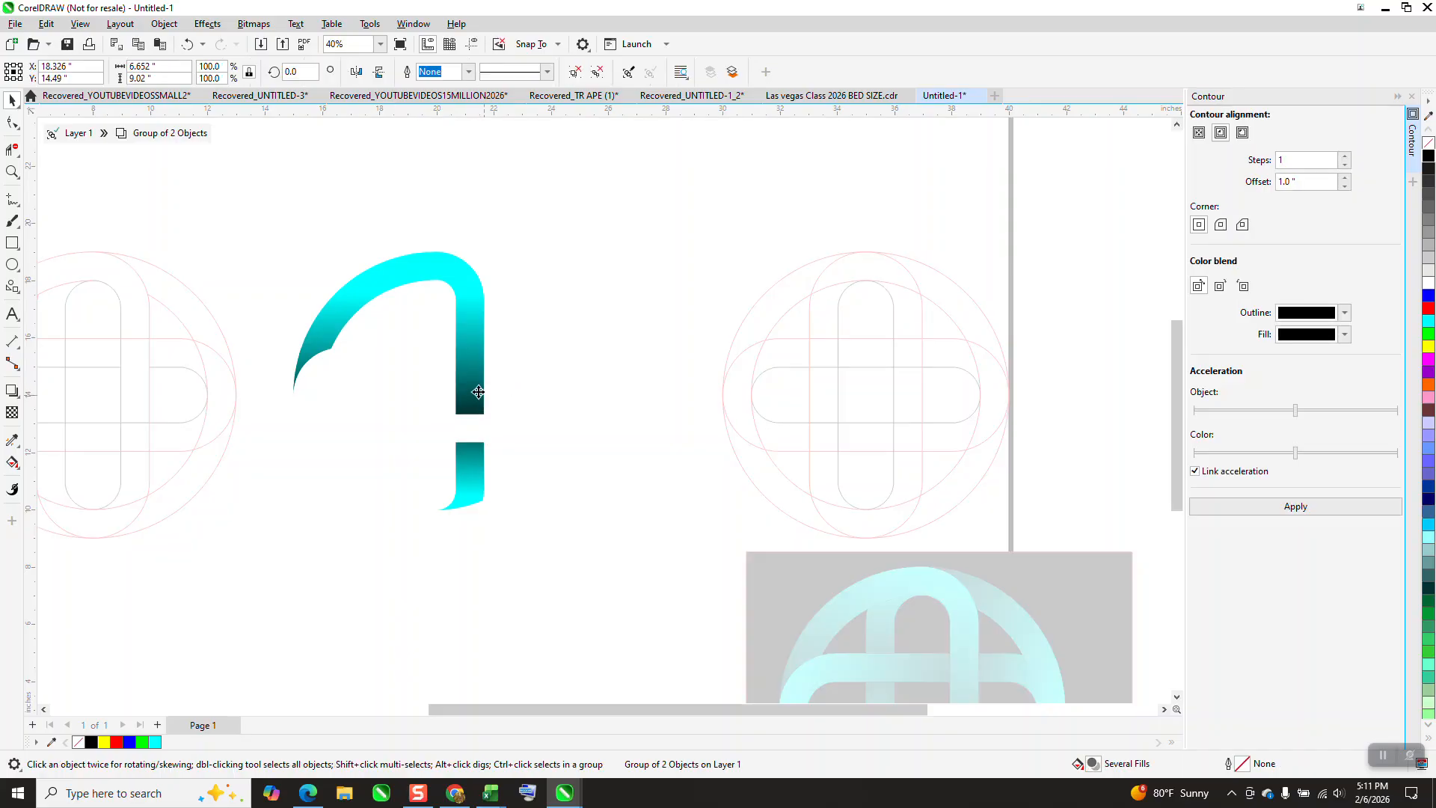
{"action": "left_click", "coordinate": [68, 133]}
{"action": "left_click", "coordinate": [481, 319]}
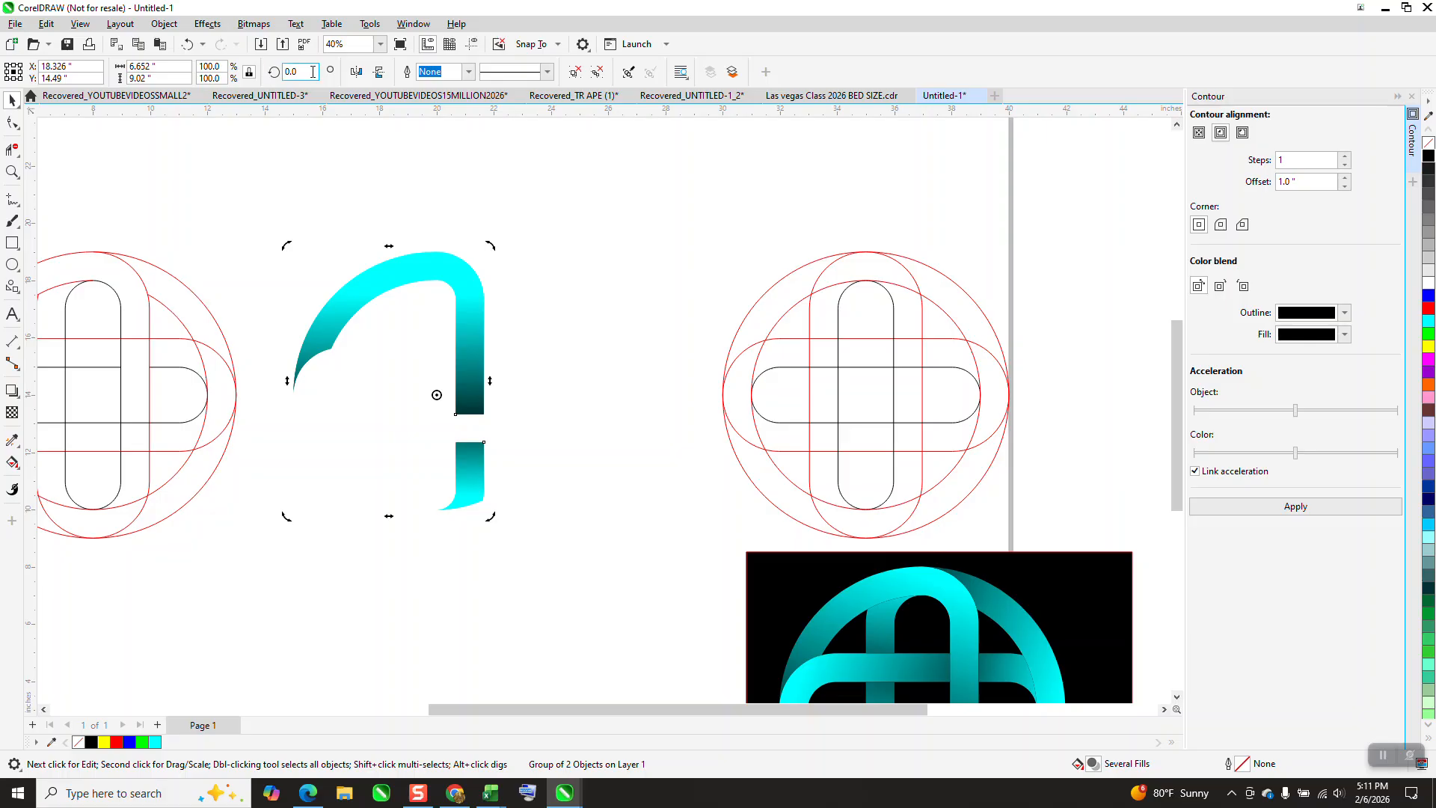
{"action": "type", "text": "90"}
{"action": "key", "text": "Return"}
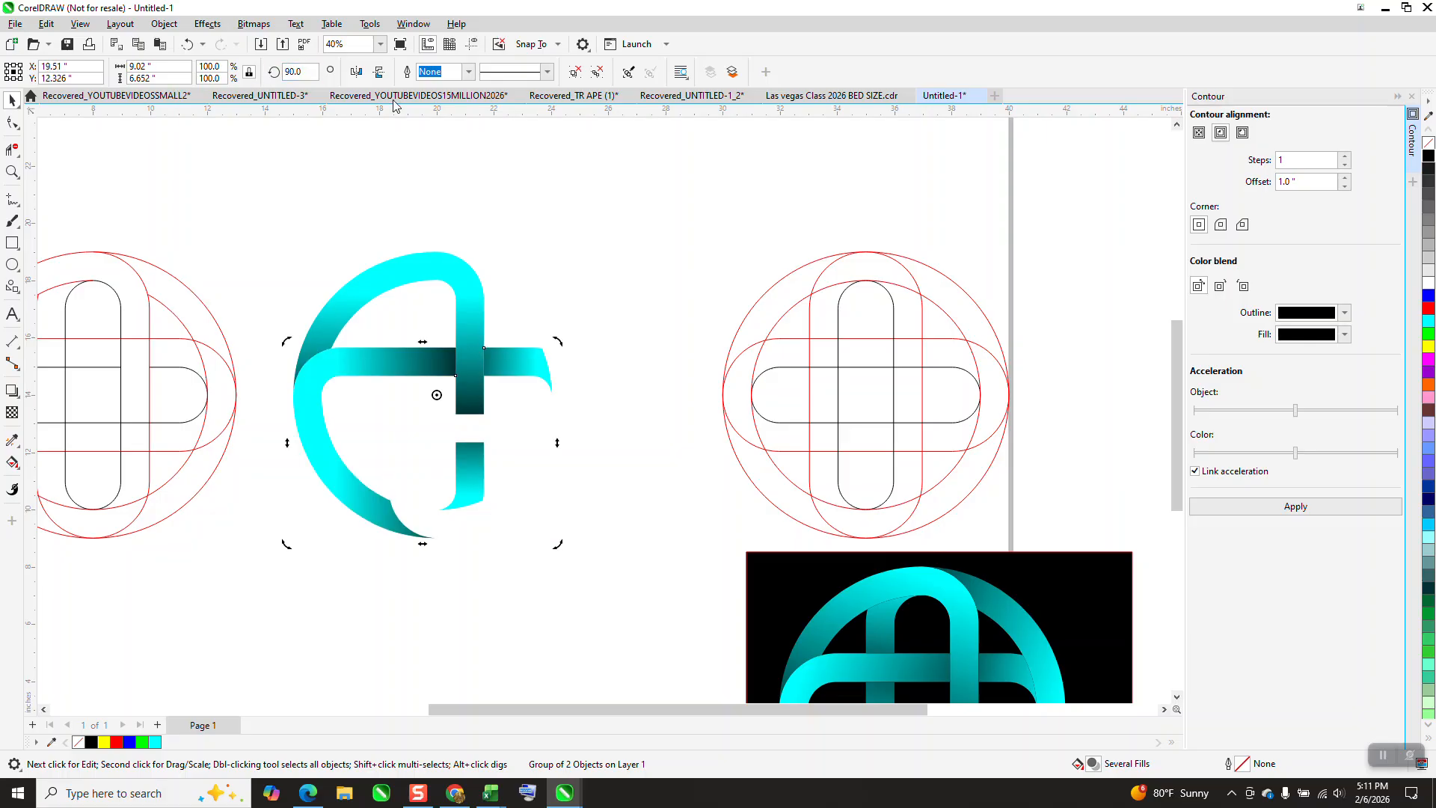
{"action": "type", "text": "10"}
{"action": "key", "text": "Return"}
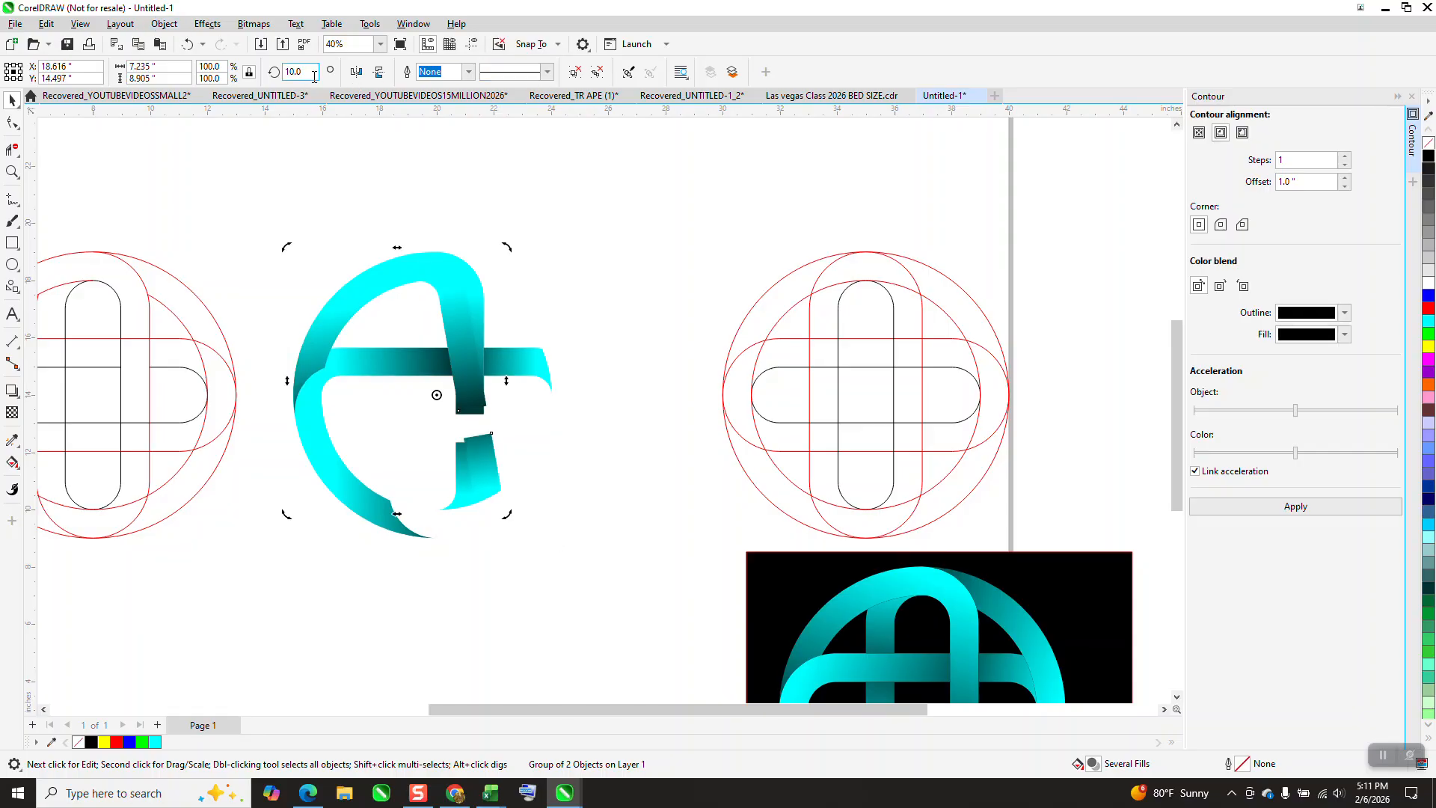
{"action": "type", "text": "180"}
{"action": "key", "text": "Return"}
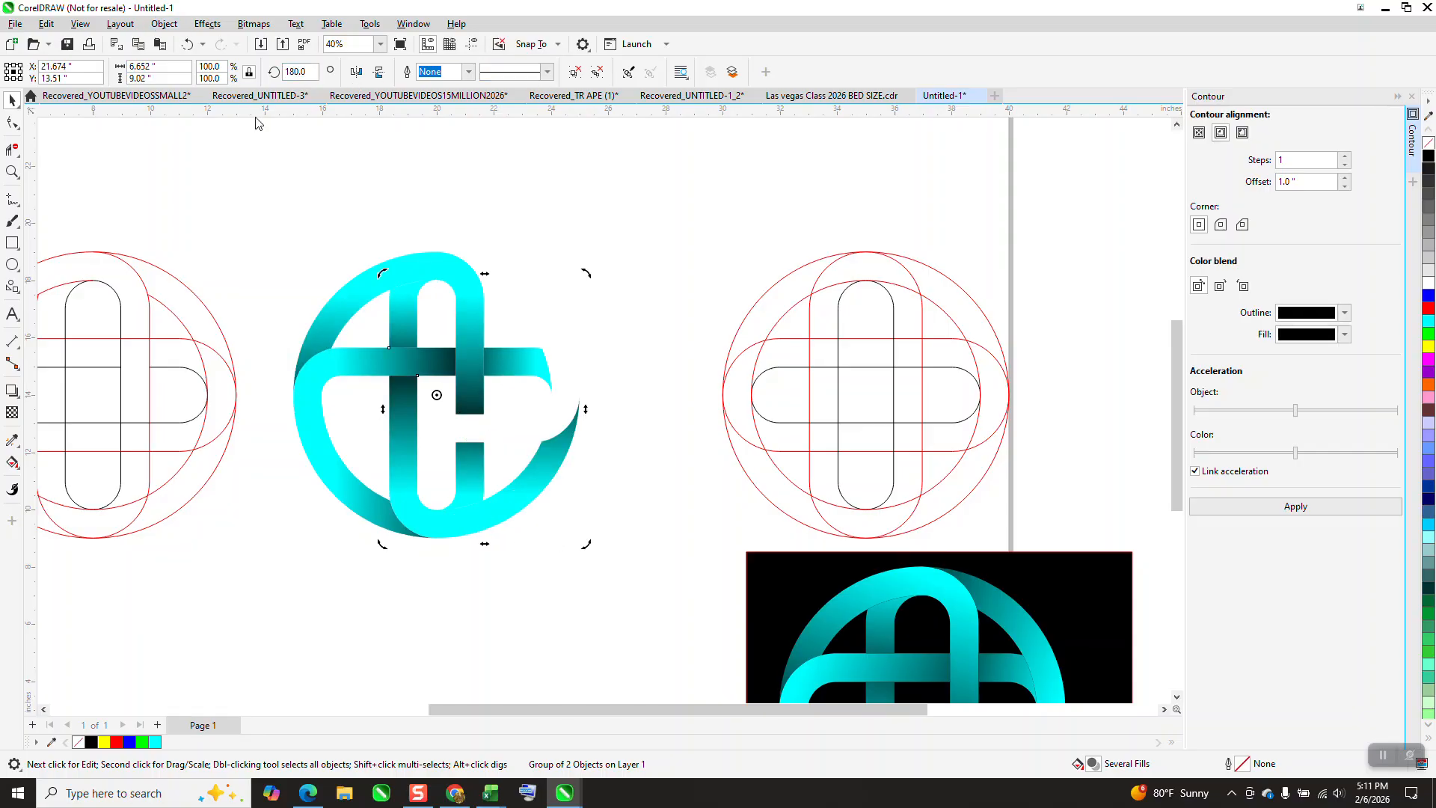
{"action": "key", "text": "ctrl+d"}
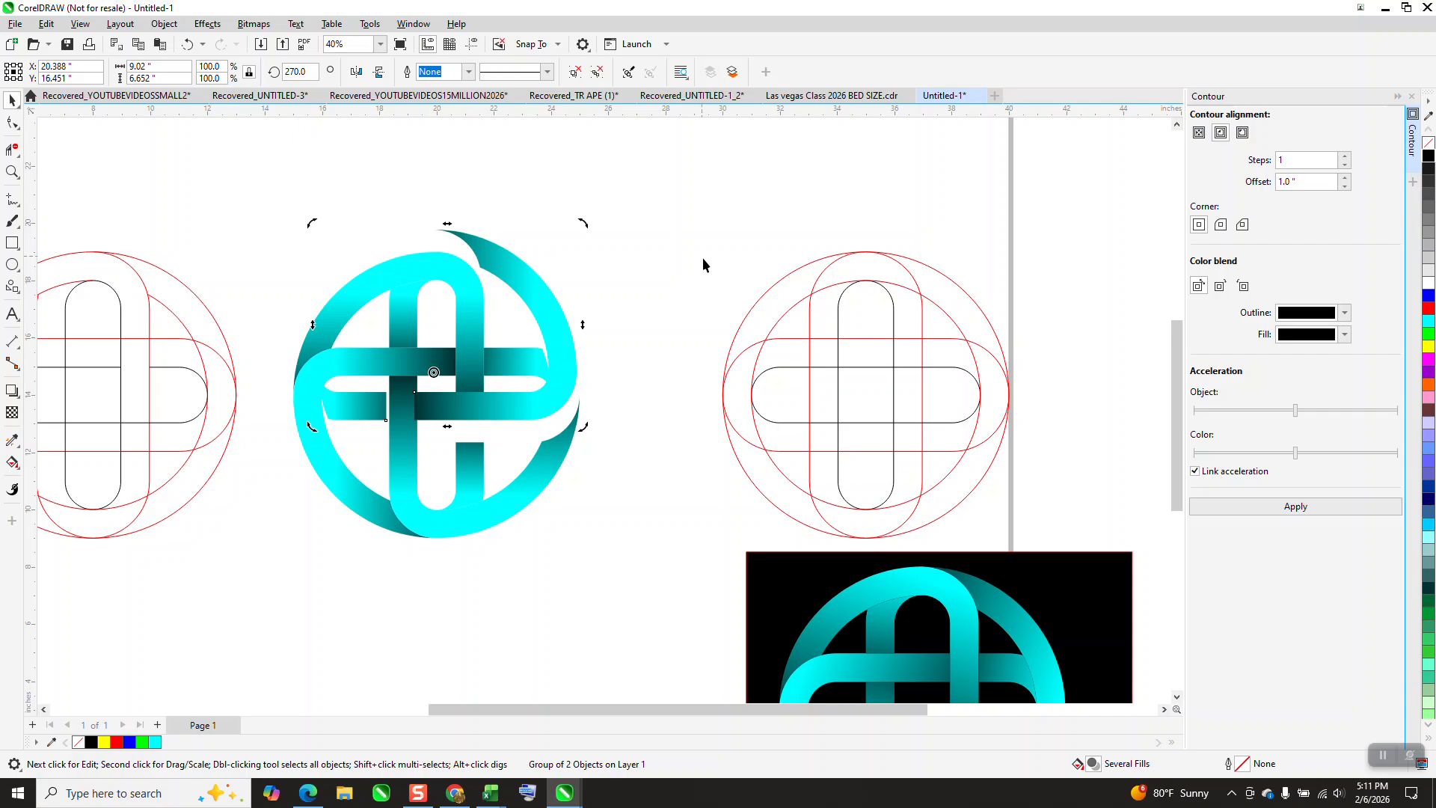
{"action": "key", "text": "Delete"}
{"action": "left_click", "coordinate": [552, 452]}
{"action": "key", "text": "Delete"}
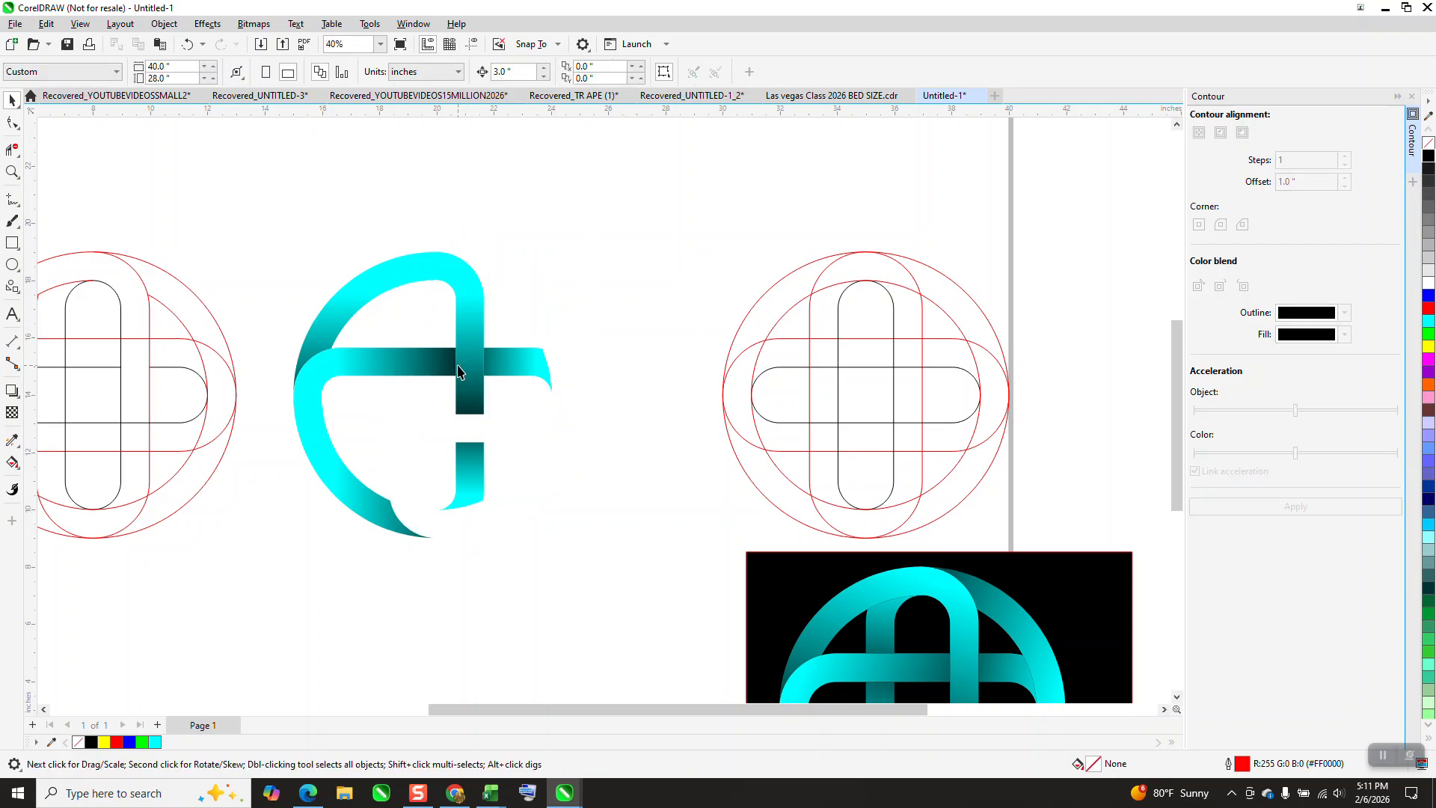
Create further copies of the rotated group at 180° and 270° to complete the woven circle, and clear the selection.
{"action": "left_click", "coordinate": [401, 372]}
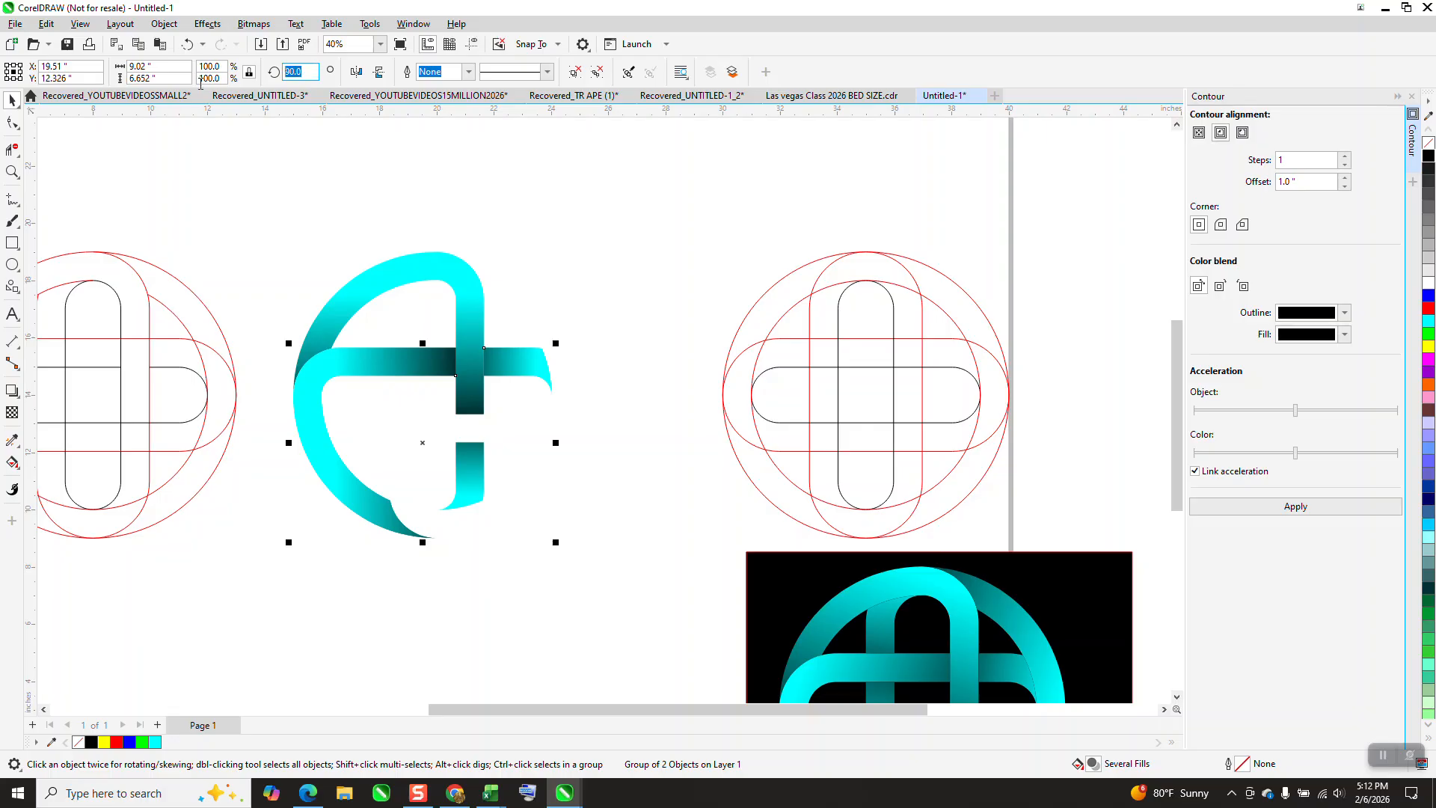
{"action": "type", "text": "180"}
{"action": "key", "text": "Return"}
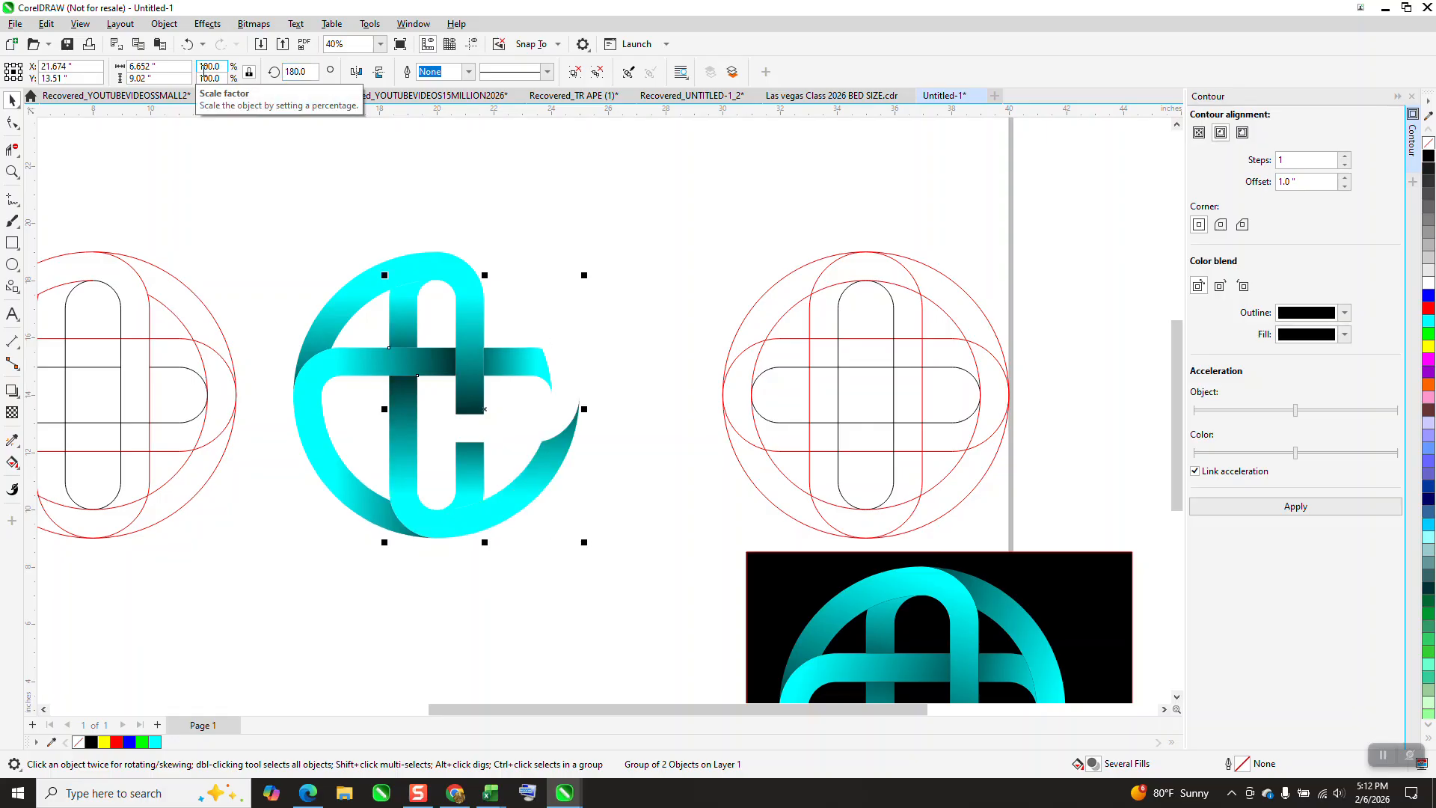
{"action": "left_click", "coordinate": [570, 241]}
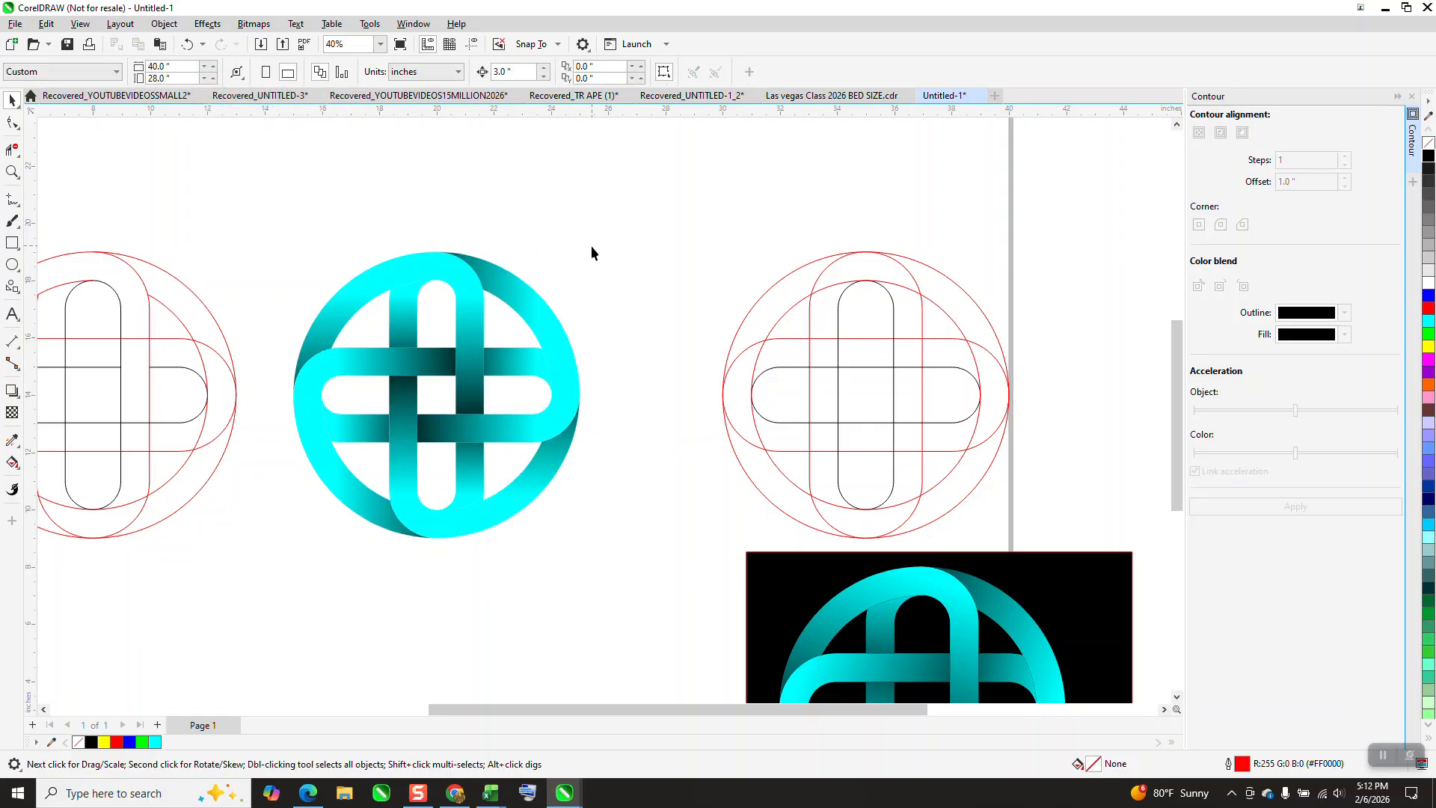
Change the cyan ends of both fountain fills in the 90° group, the band curving around the left side, to blue.
{"action": "left_click", "coordinate": [347, 491]}
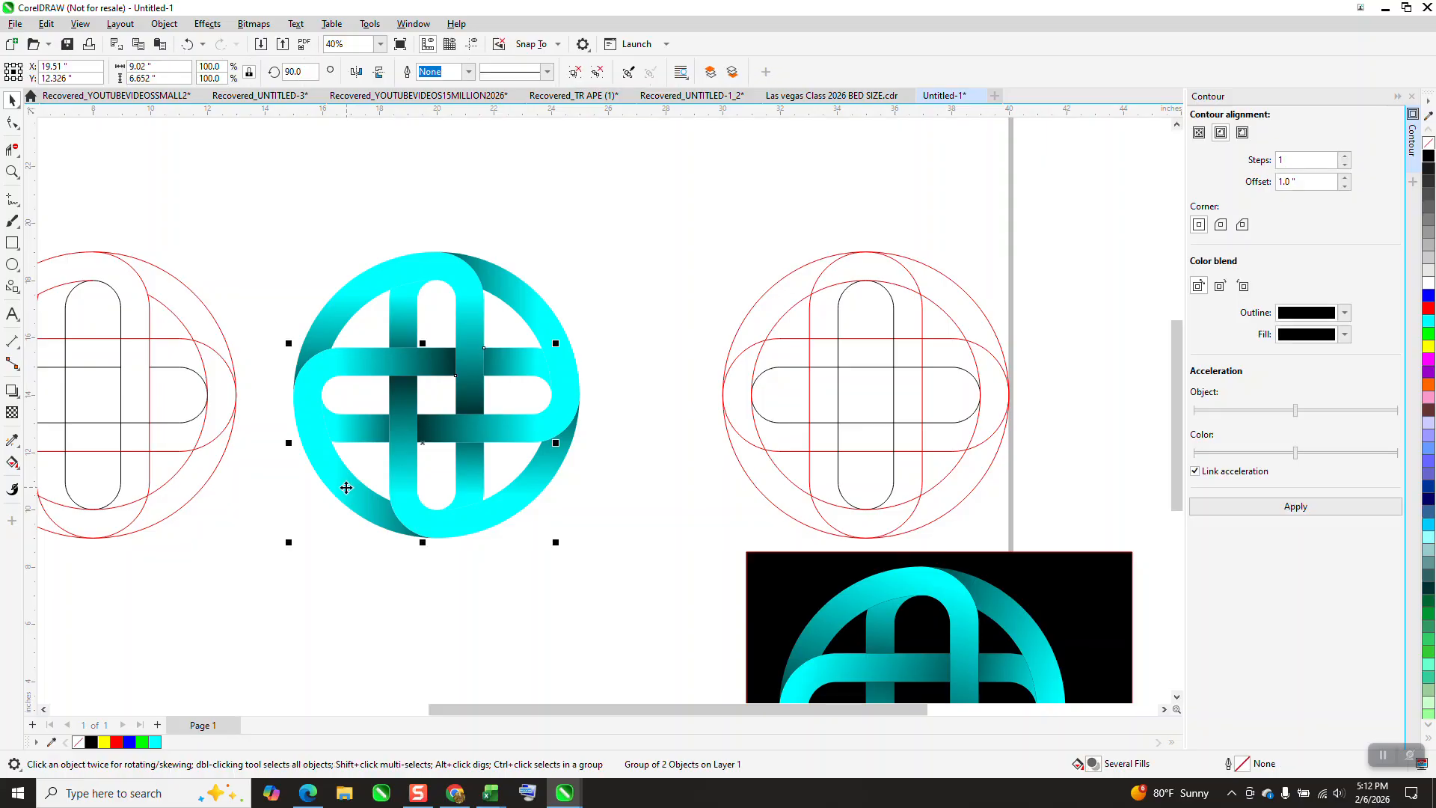
{"action": "left_click", "coordinate": [13, 463]}
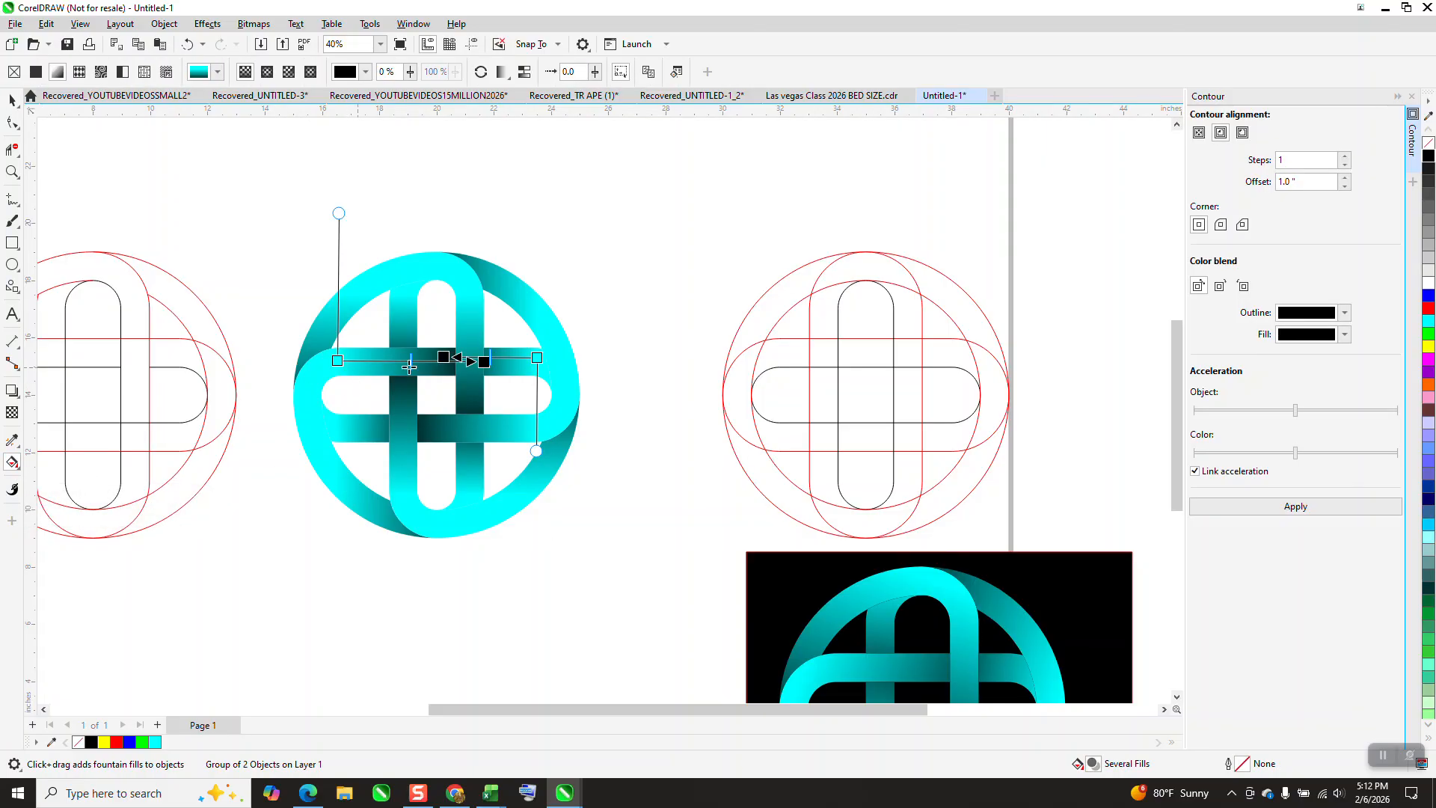
{"action": "left_click_drag", "start_coordinate": [1430, 301], "coordinate": [539, 361]}
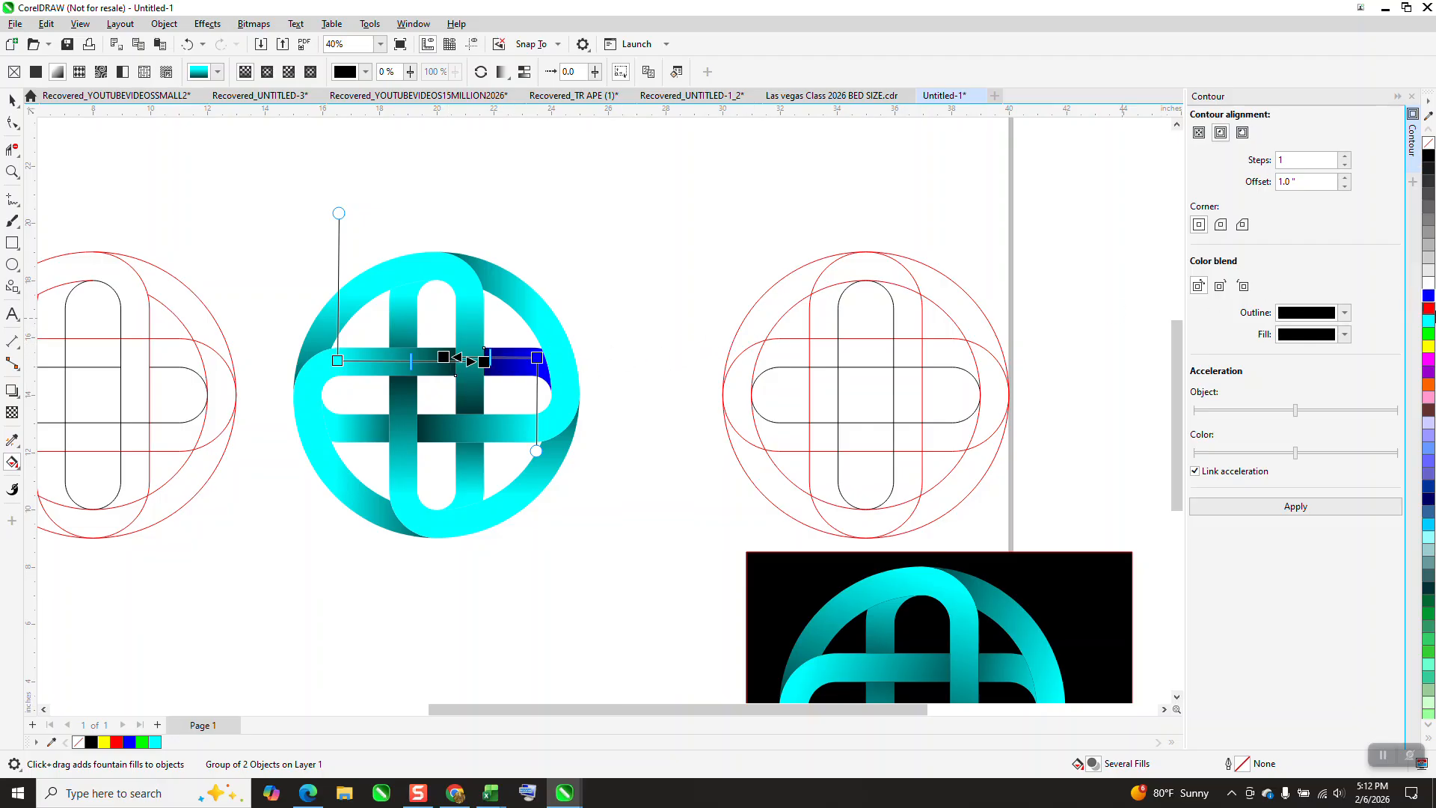
{"action": "left_click_drag", "start_coordinate": [1337, 316], "coordinate": [338, 361]}
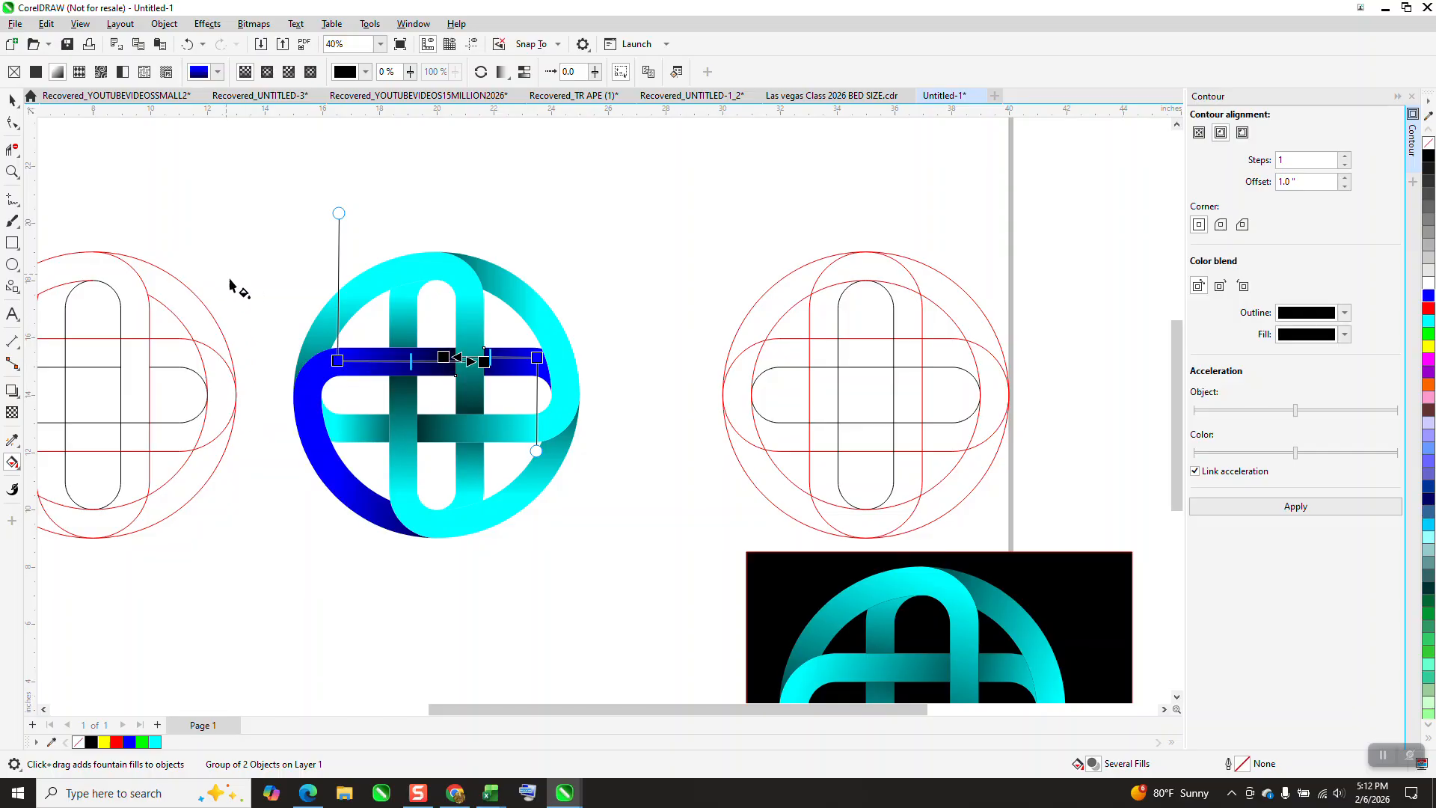
Change the cyan ends of both fountain fills in the 180° group, the band curving around the bottom, to red.
{"action": "left_click", "coordinate": [12, 100]}
{"action": "left_click", "coordinate": [406, 538]}
{"action": "left_click", "coordinate": [474, 527]}
{"action": "left_click", "coordinate": [13, 464]}
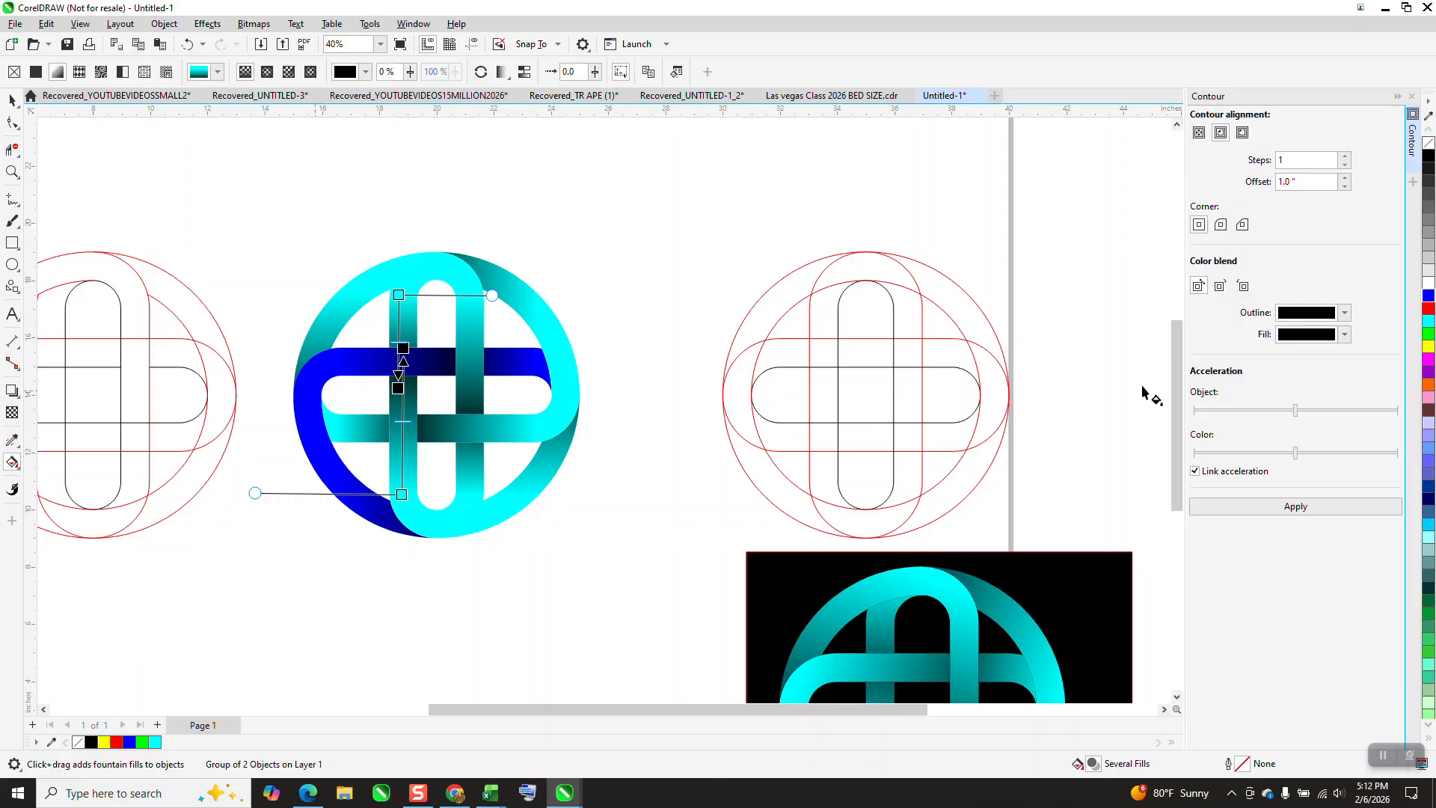
{"action": "left_click_drag", "start_coordinate": [1429, 314], "coordinate": [402, 495]}
{"action": "left_click_drag", "start_coordinate": [1426, 311], "coordinate": [399, 295]}
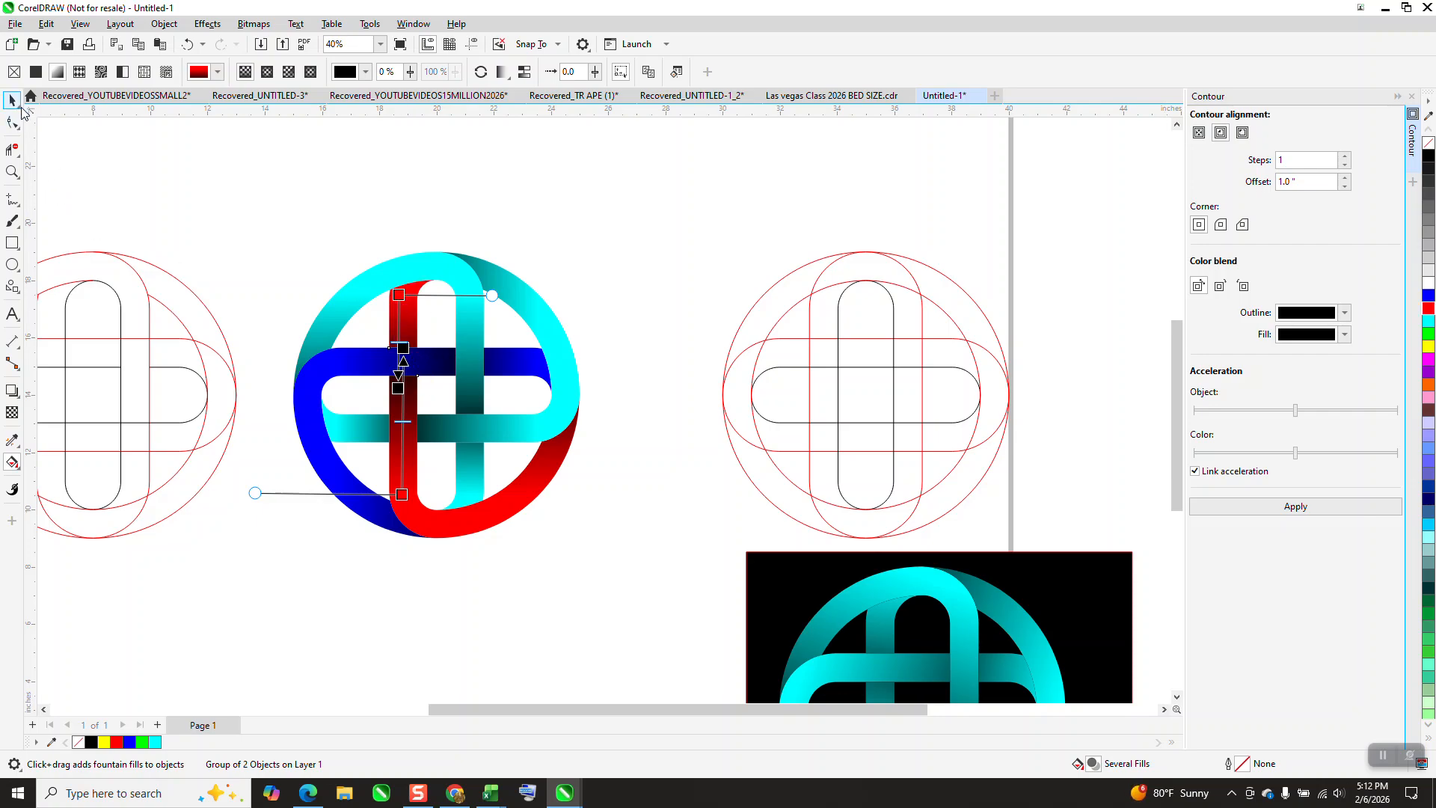
Change the cyan ends of both fountain fills in the 270° group, the band curving around the right side, to green.
{"action": "left_click", "coordinate": [13, 101]}
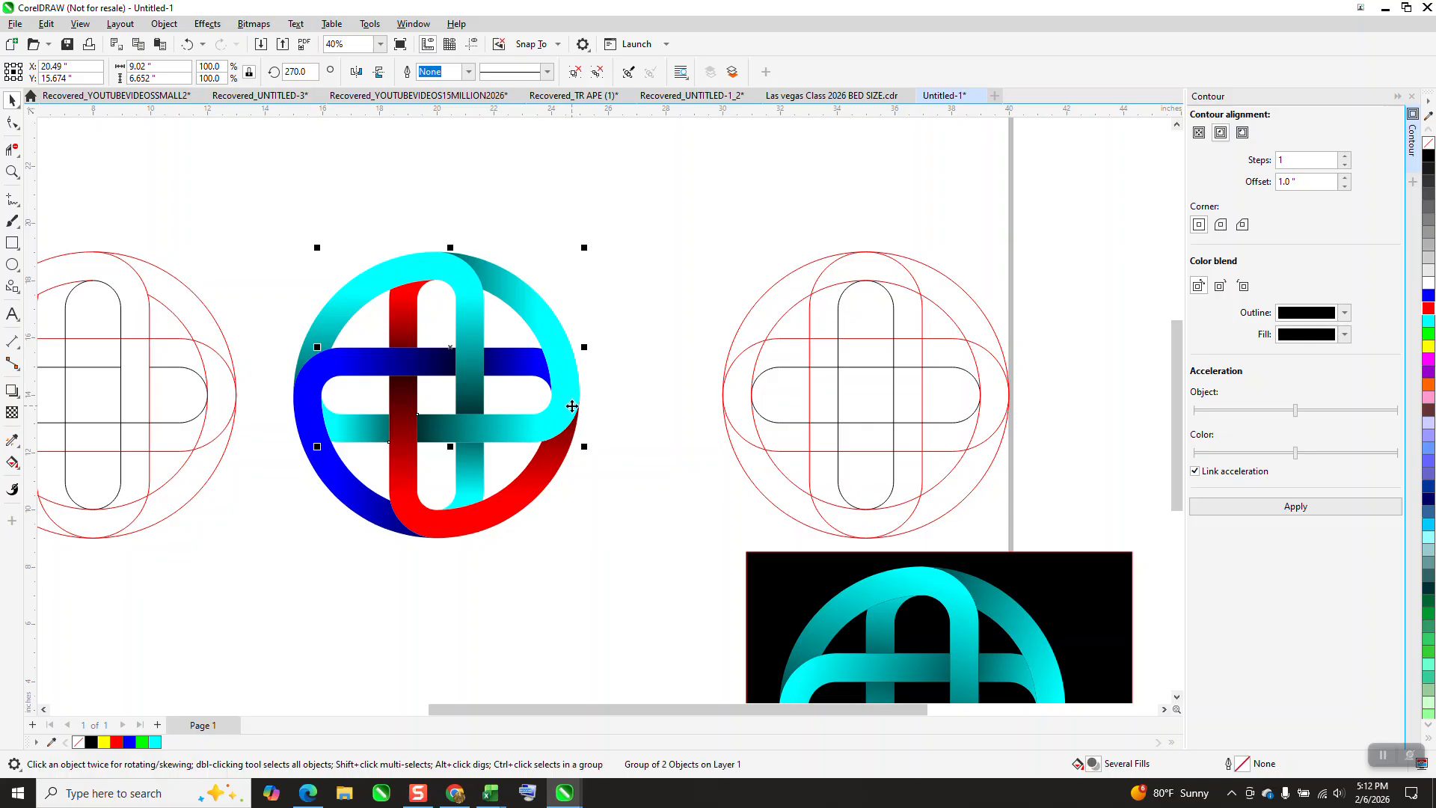
{"action": "left_click", "coordinate": [12, 462]}
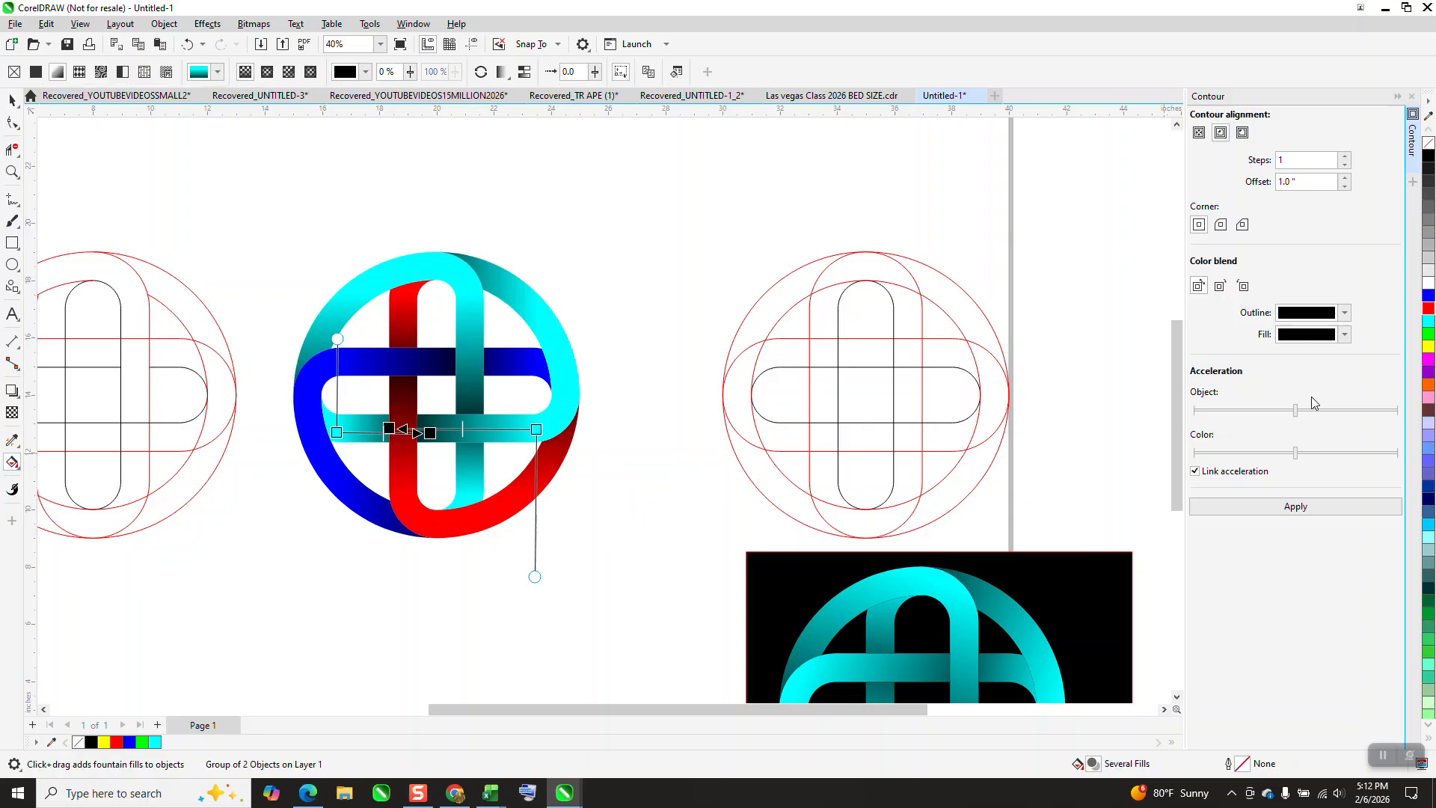
{"action": "left_click_drag", "start_coordinate": [1430, 339], "coordinate": [537, 430]}
{"action": "left_click_drag", "start_coordinate": [1429, 339], "coordinate": [336, 431]}
{"action": "key", "text": "space"}
Move the black rectangle from behind the reference design to behind the four-colour logo and clear the selection.
{"action": "left_click", "coordinate": [723, 522]}
{"action": "left_click_drag", "start_coordinate": [794, 581], "coordinate": [299, 264]}
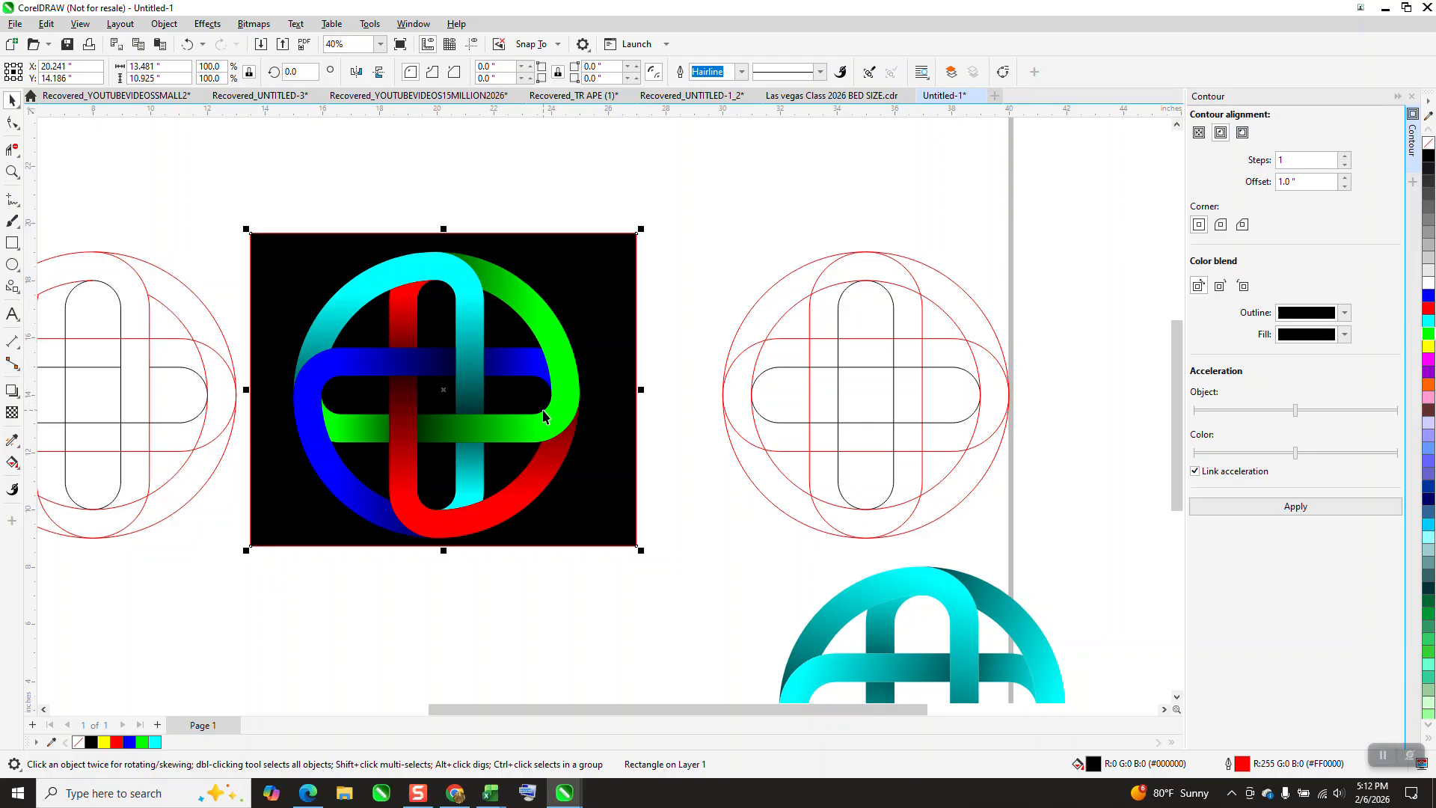
{"action": "left_click", "coordinate": [685, 382]}
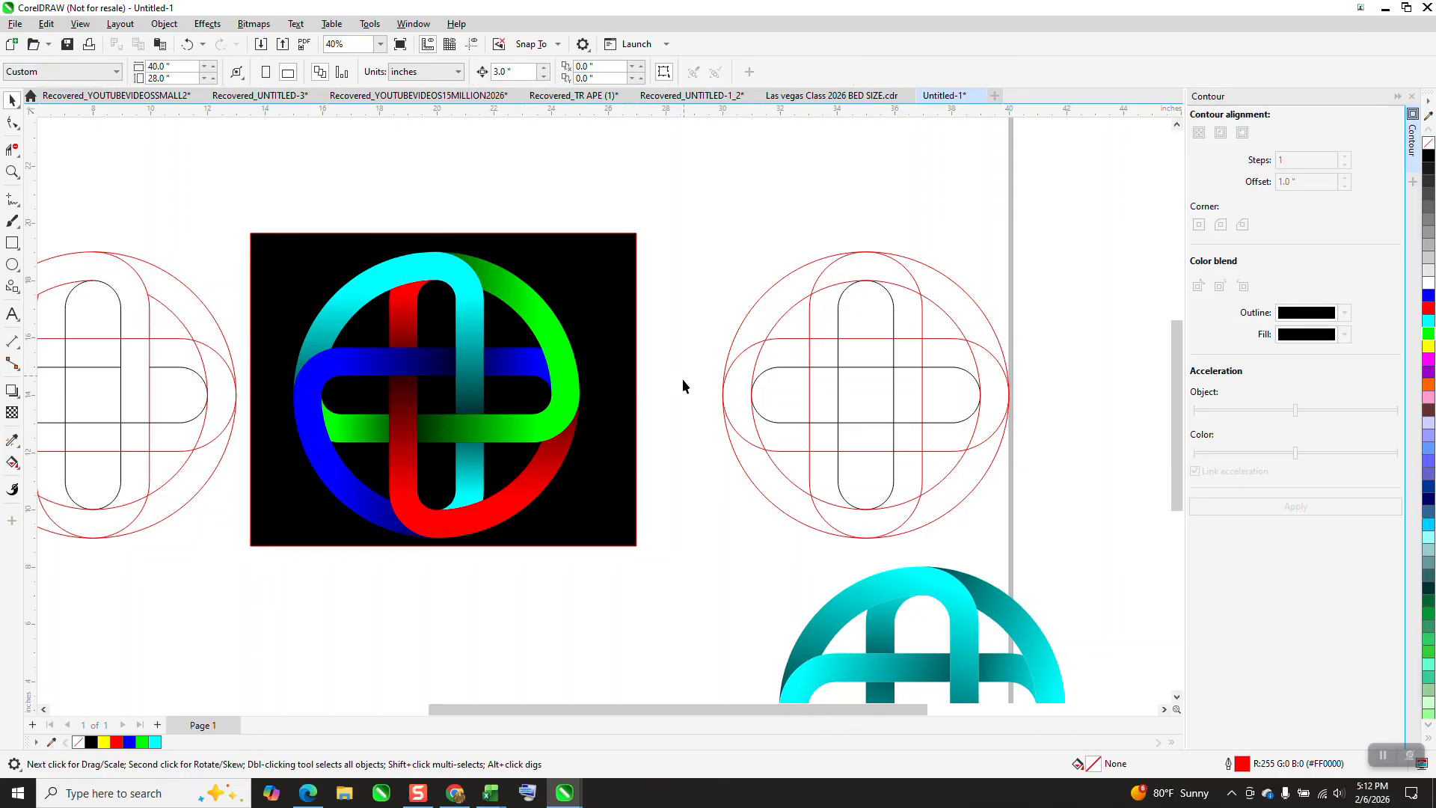